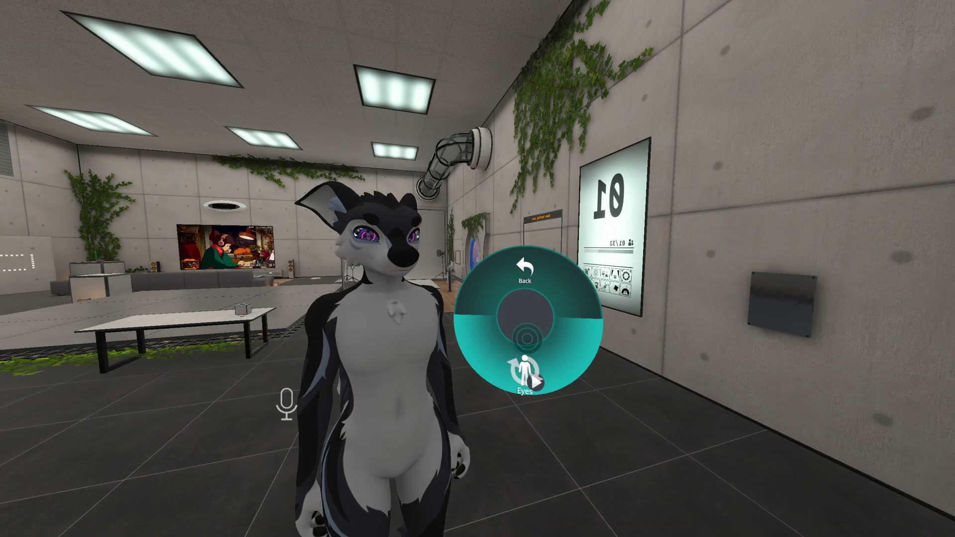
Step: Open the Eyes control in the avatar's action menu
{"action": "left_click", "coordinate": [534, 380]}
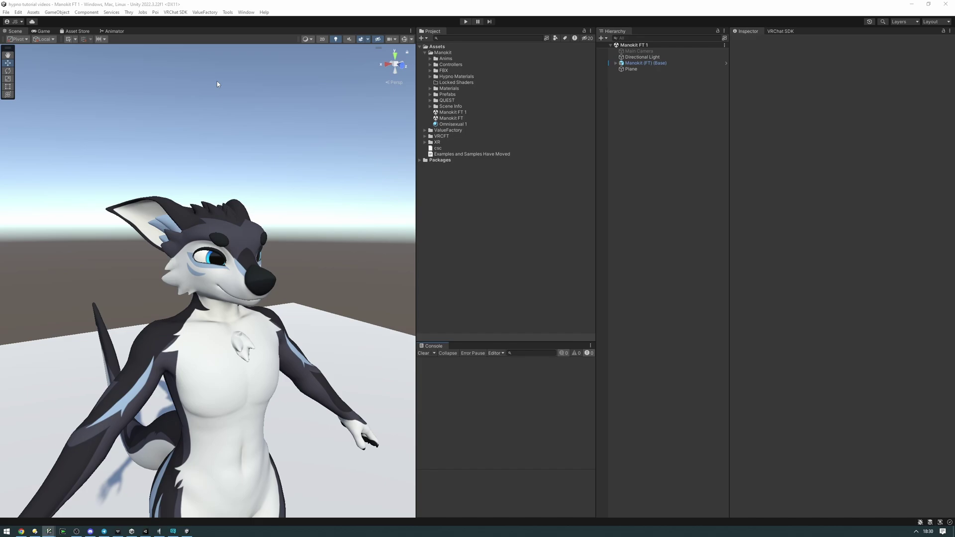
Step: Assign the Omnisexual 1 material to Element 2 of the Body mesh's materials on the Manokit avatar and inspect the eye up close
{"action": "right_click_drag", "start_coordinate": [225, 134], "coordinate": [283, 128]}
{"action": "key", "text": "w"}
{"action": "key", "text": "a"}
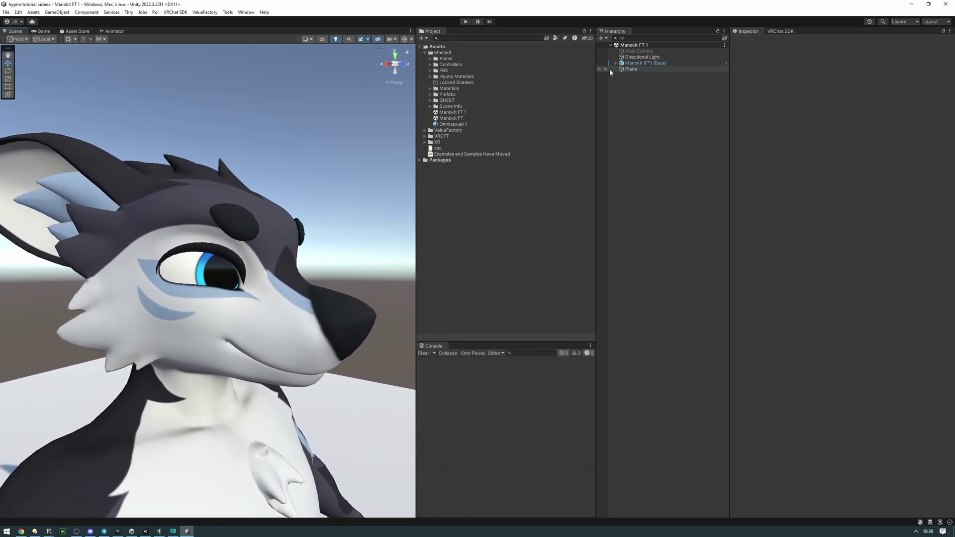
{"action": "left_click", "coordinate": [455, 125]}
{"action": "left_click", "coordinate": [615, 63]}
{"action": "left_click", "coordinate": [635, 74]}
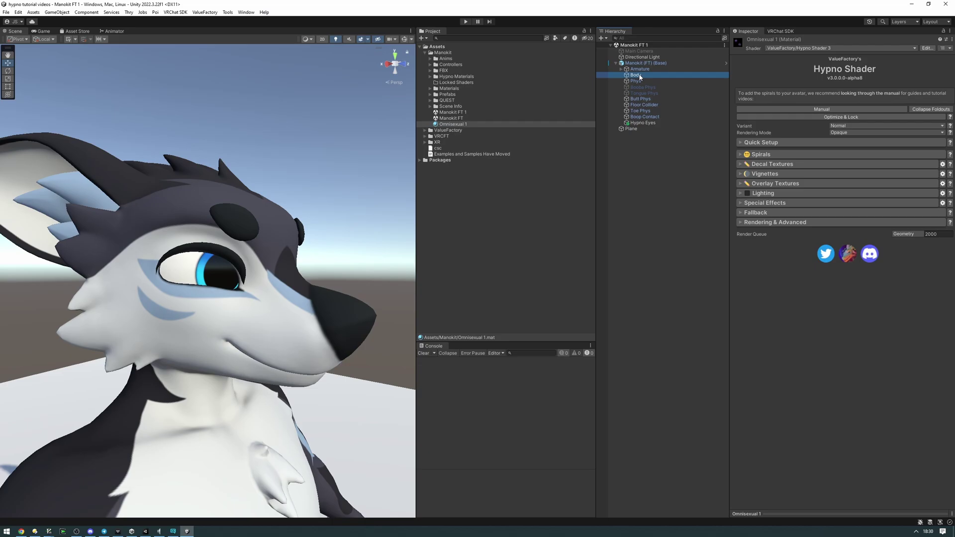
{"action": "left_click_drag", "start_coordinate": [806, 191], "coordinate": [842, 198]}
{"action": "right_click_drag", "start_coordinate": [249, 165], "coordinate": [249, 162]}
{"action": "key", "text": "w"}
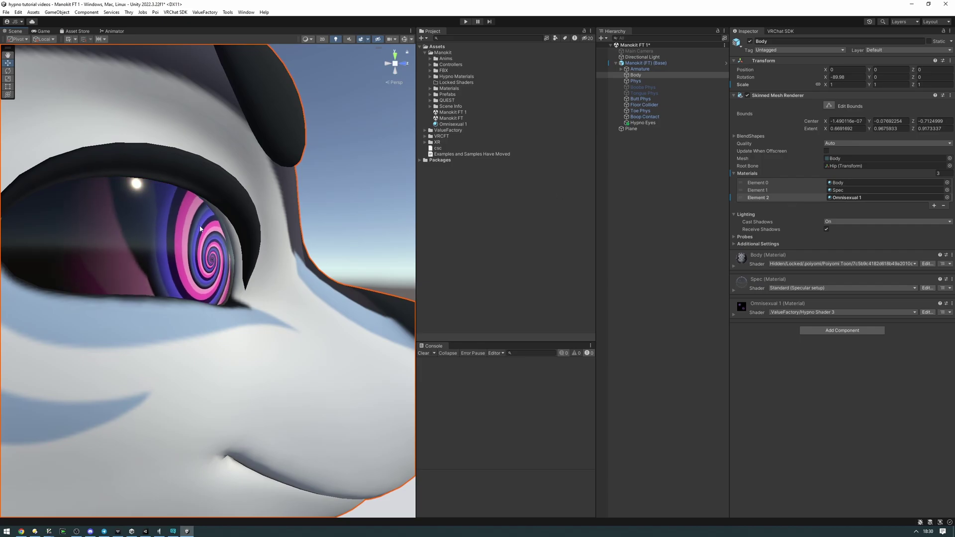
{"action": "right_click_drag", "start_coordinate": [239, 242], "coordinate": [202, 245]}
{"action": "key", "text": "s"}
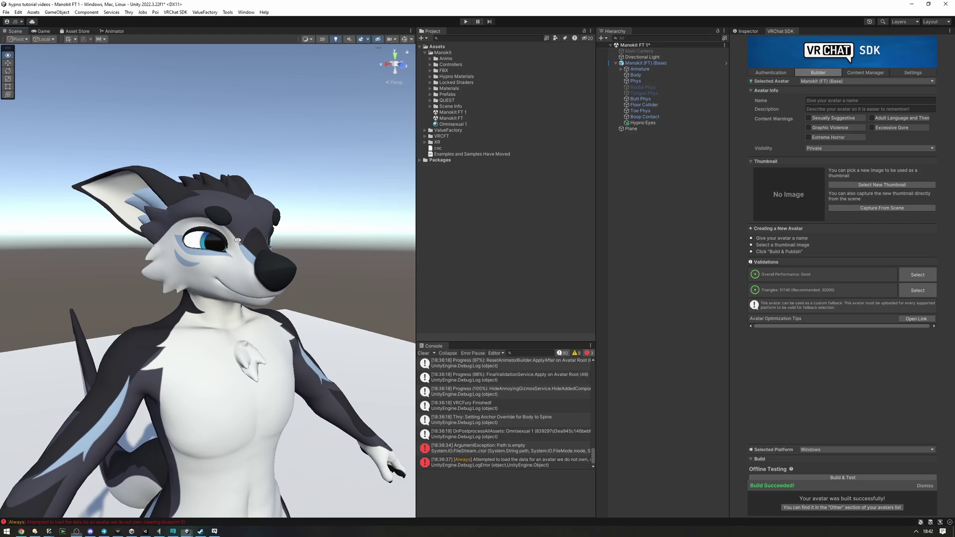
{"action": "scroll", "coordinate": [211, 246], "scroll_direction": "up", "scroll_amount": 5}
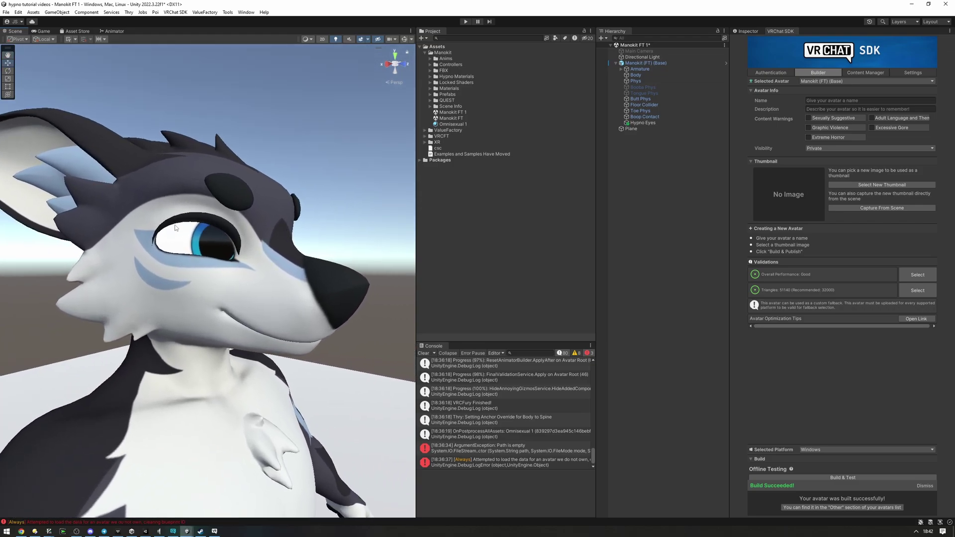
{"action": "key", "text": "d"}
{"action": "right_click_drag", "start_coordinate": [173, 232], "coordinate": [170, 231]}
{"action": "left_click_drag", "start_coordinate": [170, 230], "coordinate": [136, 230], "text": "alt"}
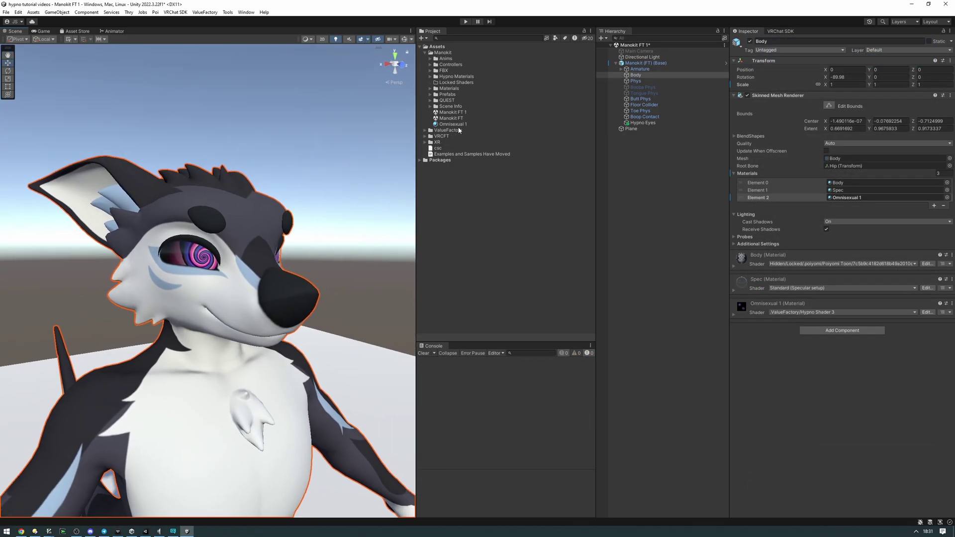
Step: Enable Overlay 1 in the Overlay Textures section of the Omnisexual 1 material and expand its settings
{"action": "left_click", "coordinate": [454, 125]}
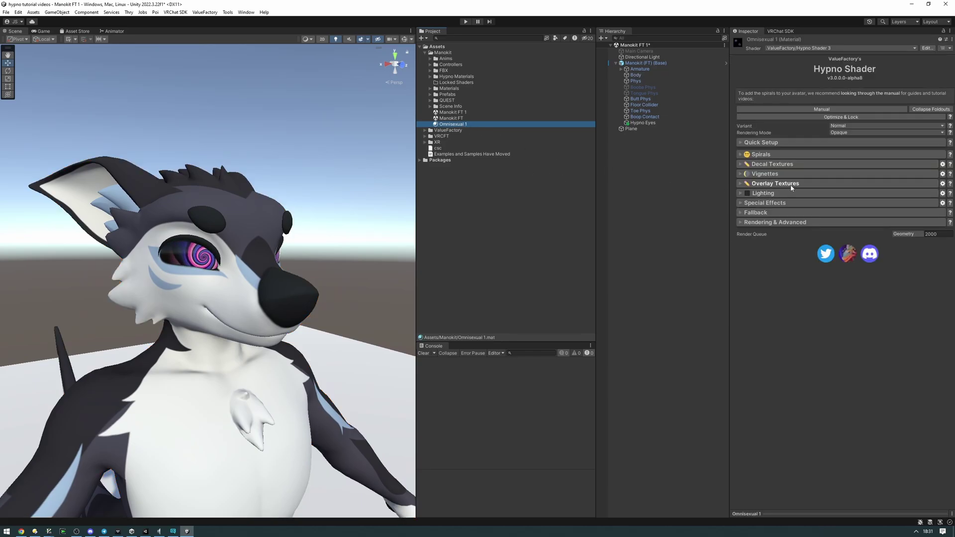
{"action": "left_click", "coordinate": [791, 184]}
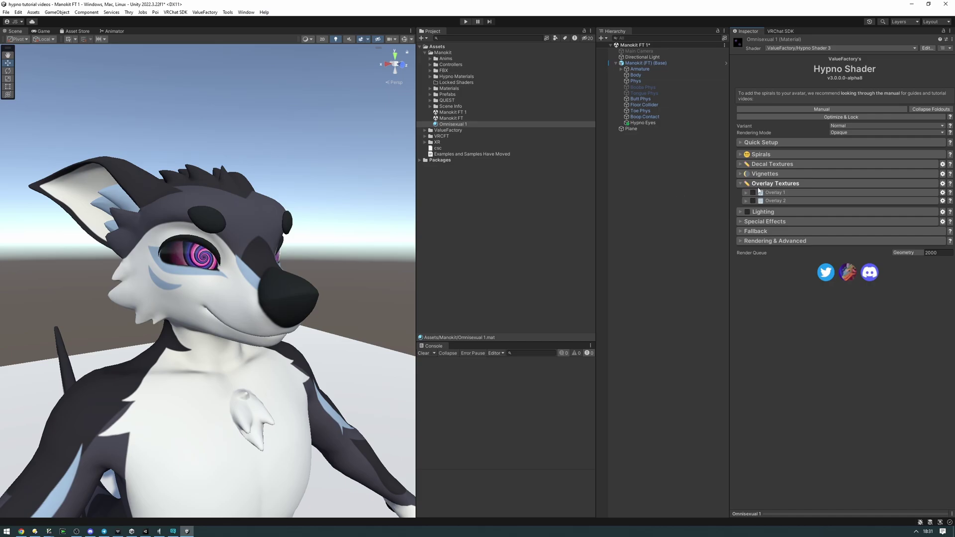
{"action": "left_click", "coordinate": [753, 193]}
{"action": "left_click", "coordinate": [774, 194]}
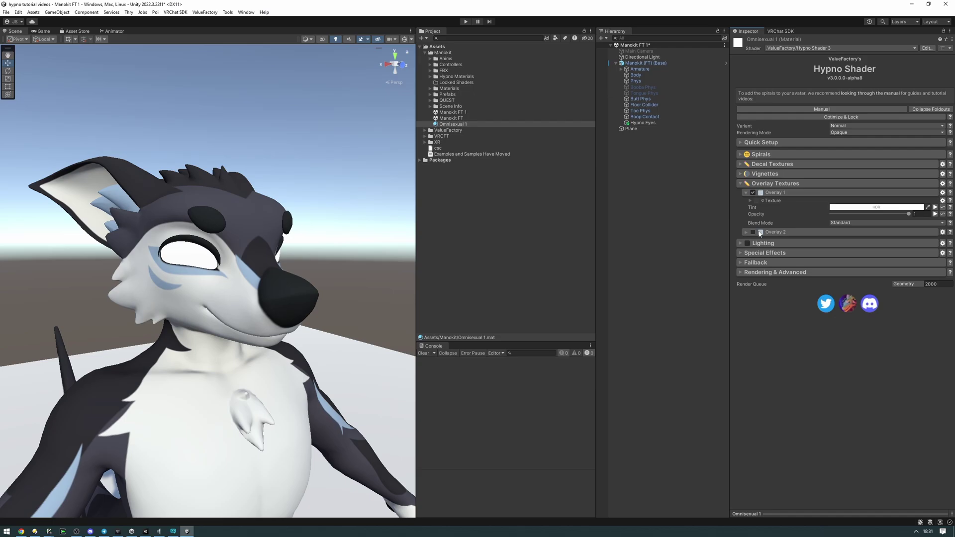
Step: Search the textures for "eye" and assign the Manokit texture with blue irises on white to Overlay 1
{"action": "left_click", "coordinate": [763, 202]}
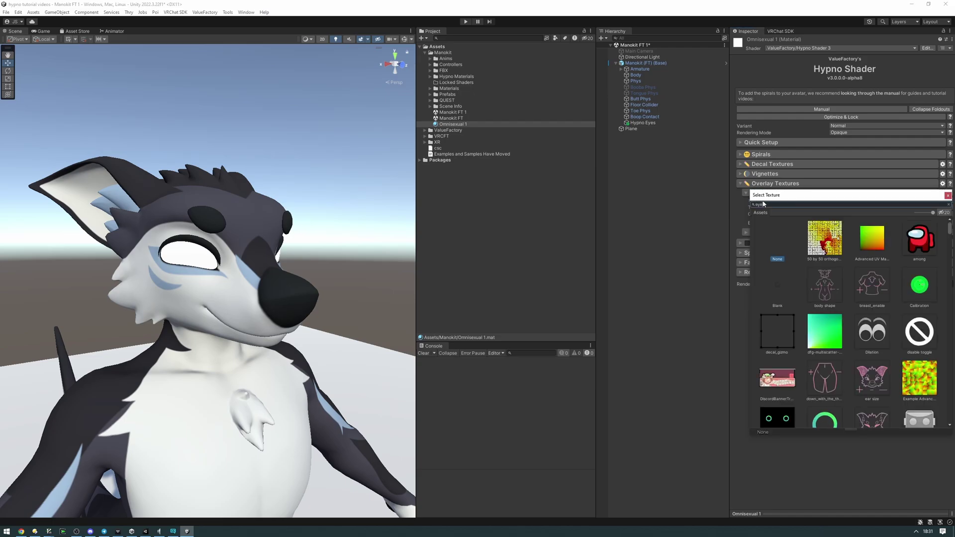
{"action": "type", "text": "eye"}
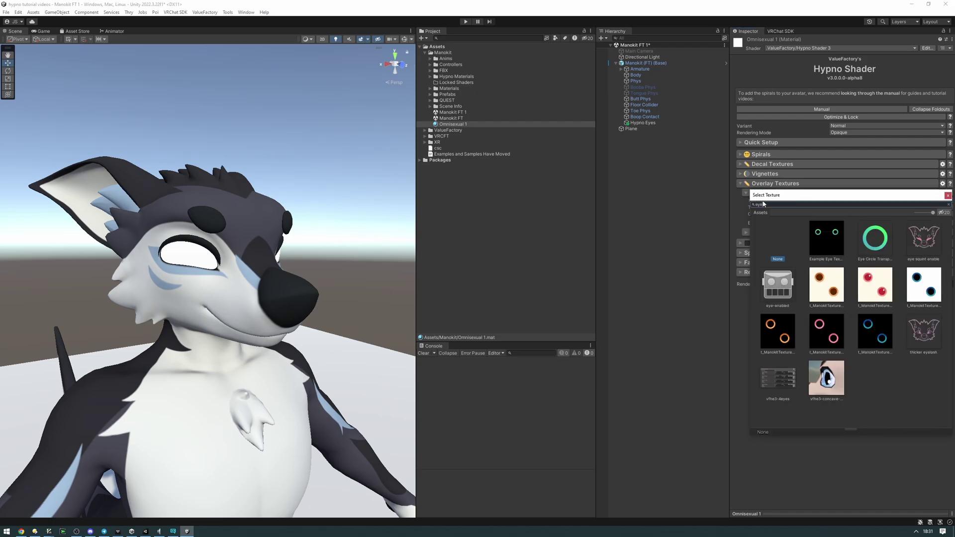
{"action": "left_click", "coordinate": [924, 293]}
{"action": "double_click", "coordinate": [923, 292]}
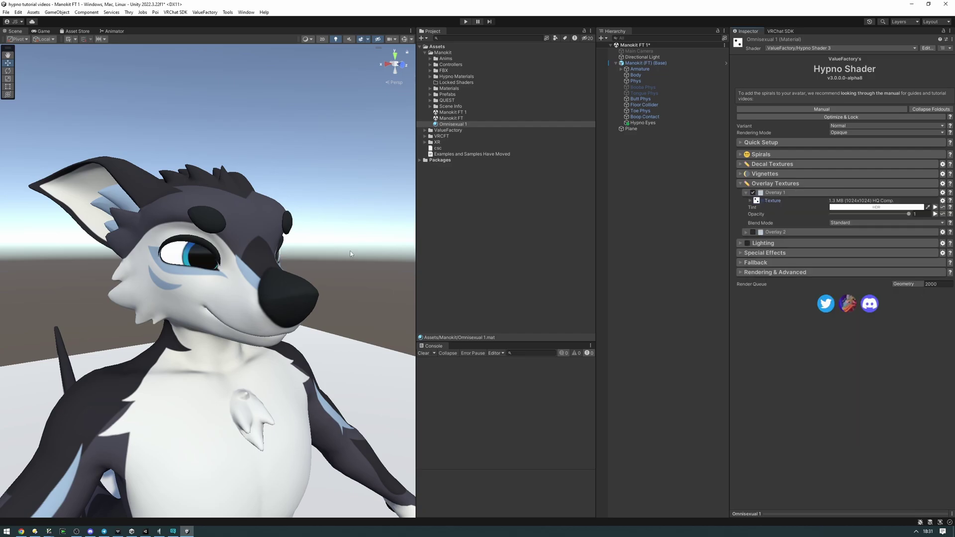
{"action": "mouse_move", "coordinate": [254, 287]}
{"action": "left_mouse_down", "text": "alt"}
{"action": "mouse_move", "coordinate": [219, 288]}
{"action": "mouse_move", "coordinate": [269, 284]}
{"action": "mouse_move", "coordinate": [258, 282]}
{"action": "left_mouse_up", "text": "alt"}
{"action": "right_click_drag", "start_coordinate": [258, 282], "coordinate": [260, 281]}
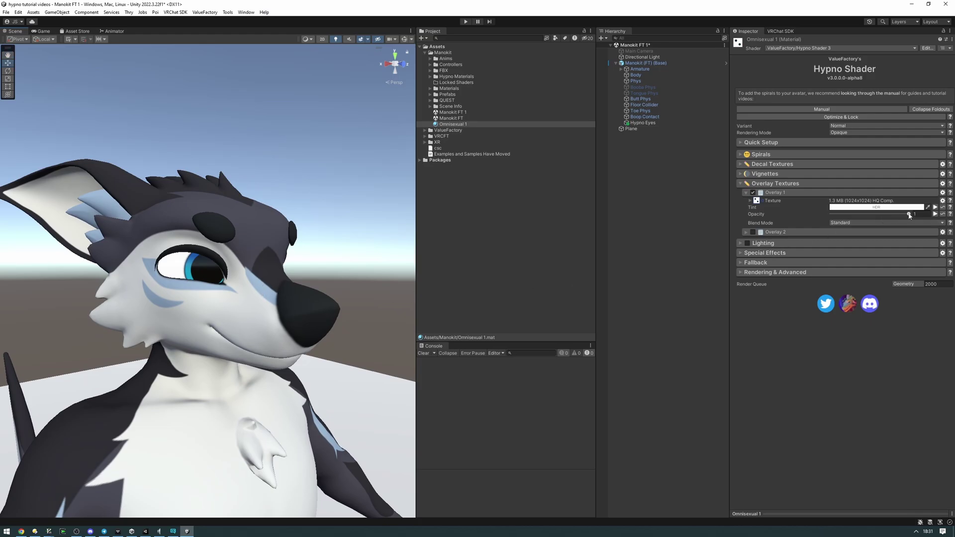
{"action": "mouse_move", "coordinate": [909, 214]}
{"action": "left_mouse_down"}
{"action": "mouse_move", "coordinate": [813, 229]}
{"action": "mouse_move", "coordinate": [919, 216]}
{"action": "left_mouse_up"}
{"action": "left_click", "coordinate": [934, 214]}
{"action": "left_click", "coordinate": [935, 215]}
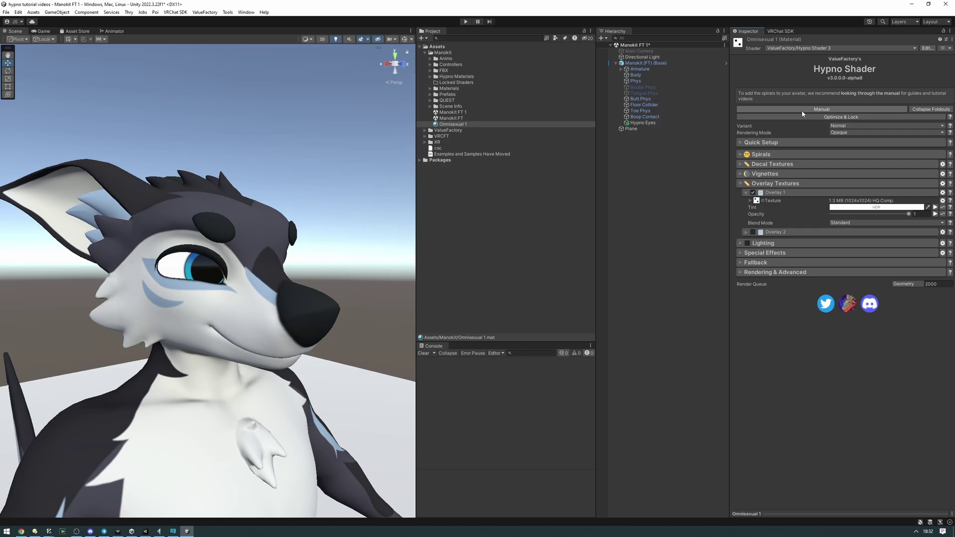
Step: Enable the opacity modulator on Overlay 1 using Dissolve and set its end value to 0
{"action": "left_click", "coordinate": [942, 214]}
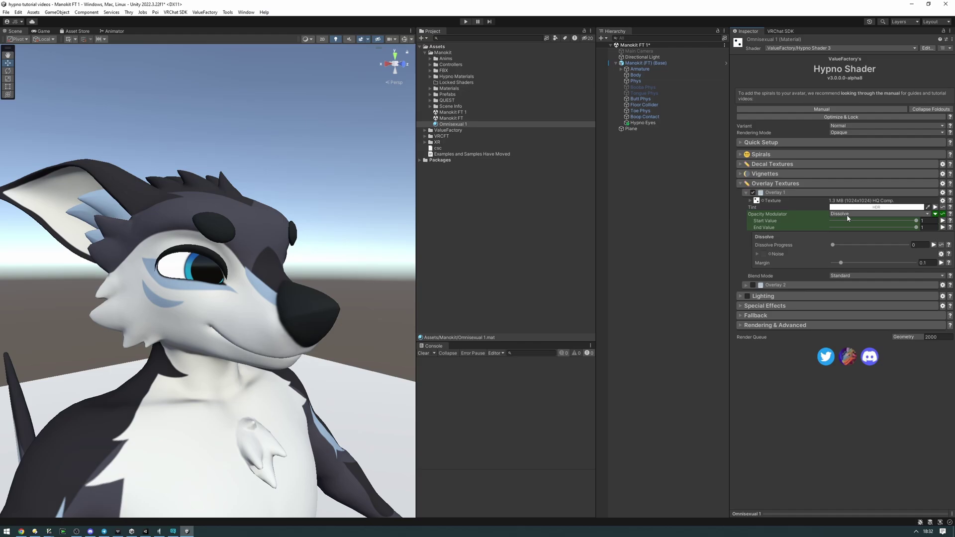
{"action": "left_click", "coordinate": [848, 214]}
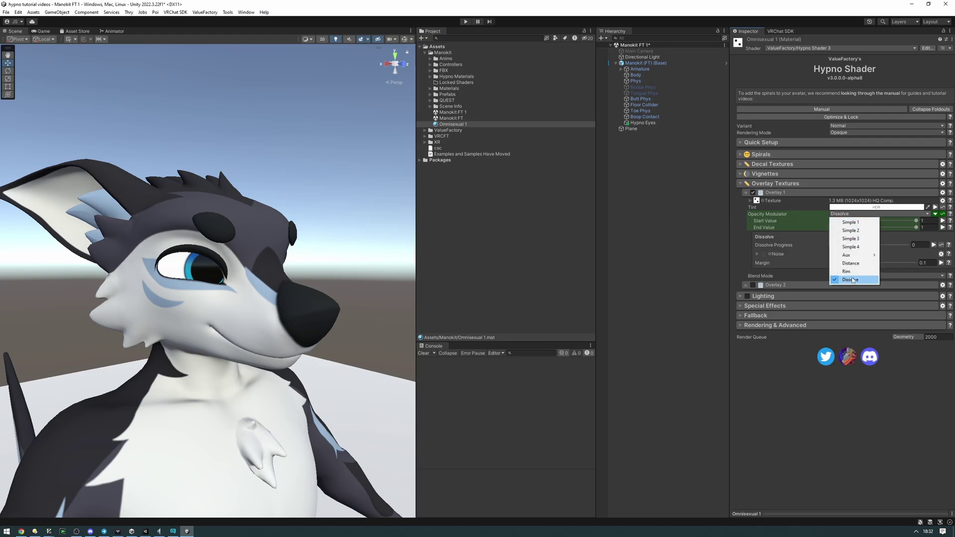
{"action": "left_click", "coordinate": [852, 280]}
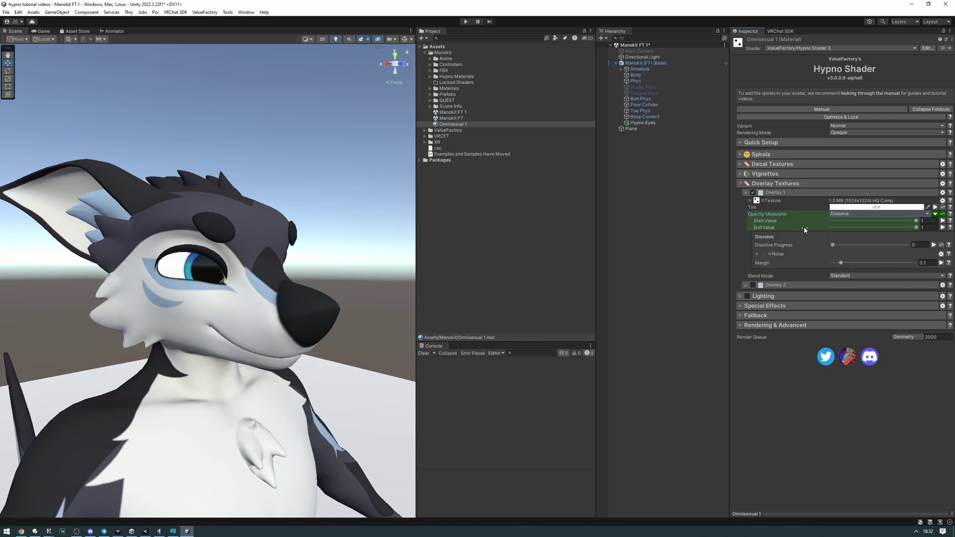
{"action": "left_click_drag", "start_coordinate": [852, 227], "coordinate": [796, 228]}
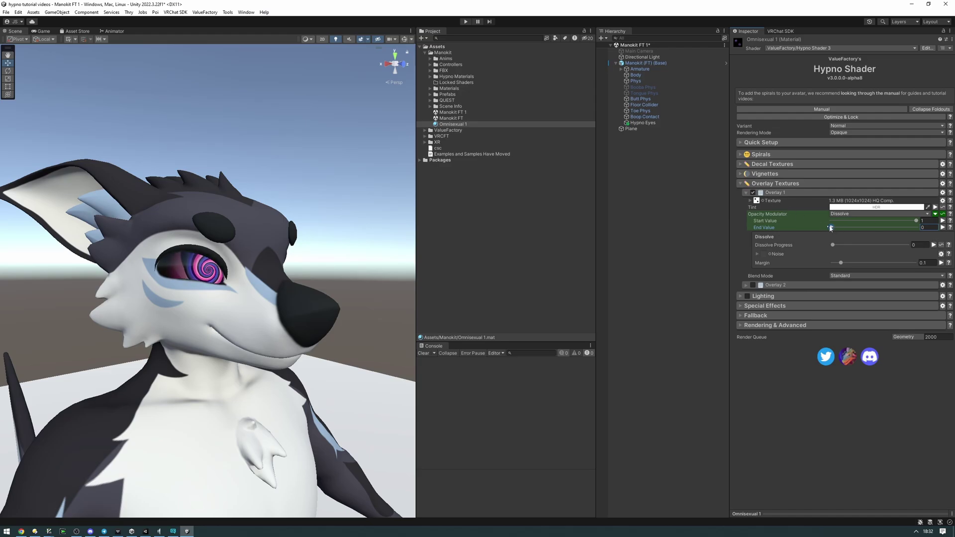
Step: Search for "noise", try T_Noise_No (2) as the dissolve noise texture and raise the dissolve progress to about 0.51
{"action": "left_click", "coordinate": [769, 254]}
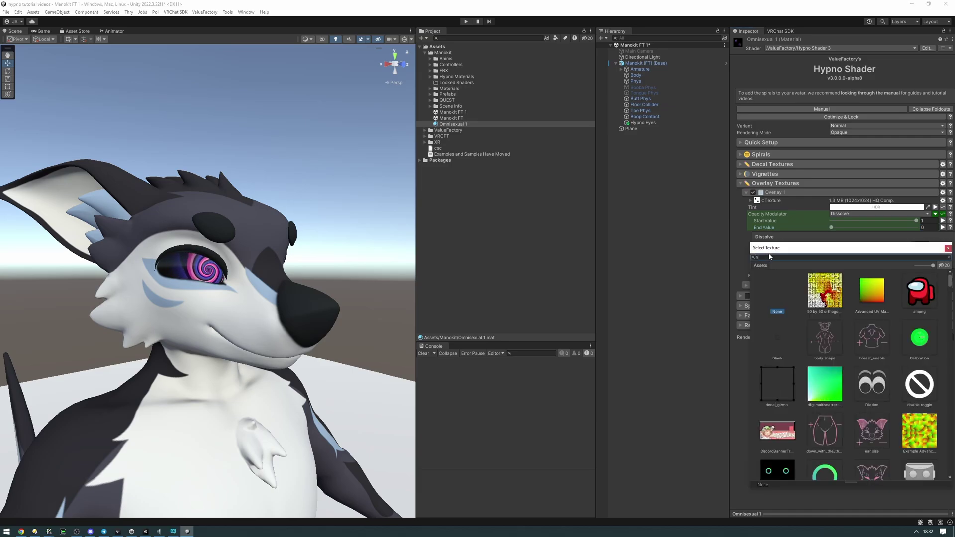
{"action": "type", "text": "noise"}
{"action": "scroll", "coordinate": [823, 373], "scroll_direction": "down", "scroll_amount": 3}
{"action": "left_click", "coordinate": [822, 420]}
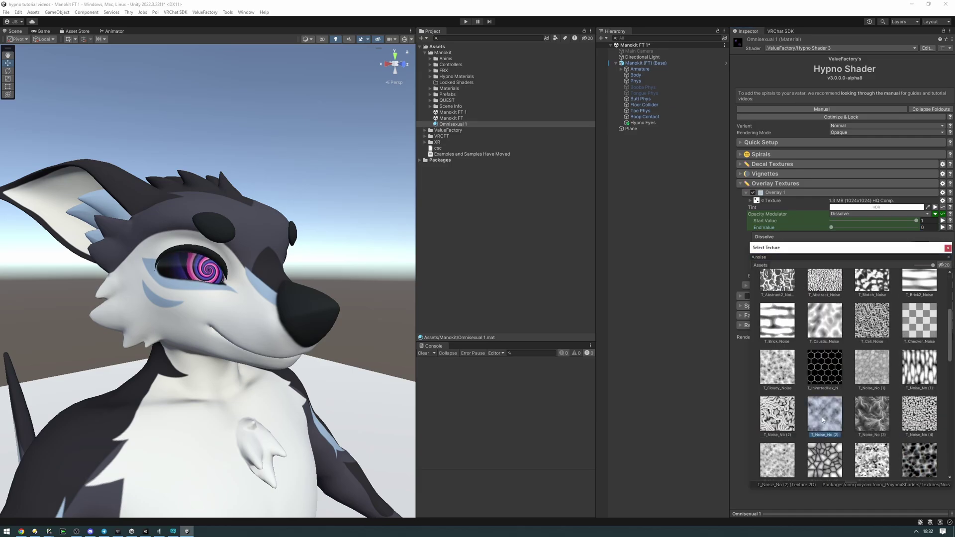
{"action": "double_click", "coordinate": [822, 419]}
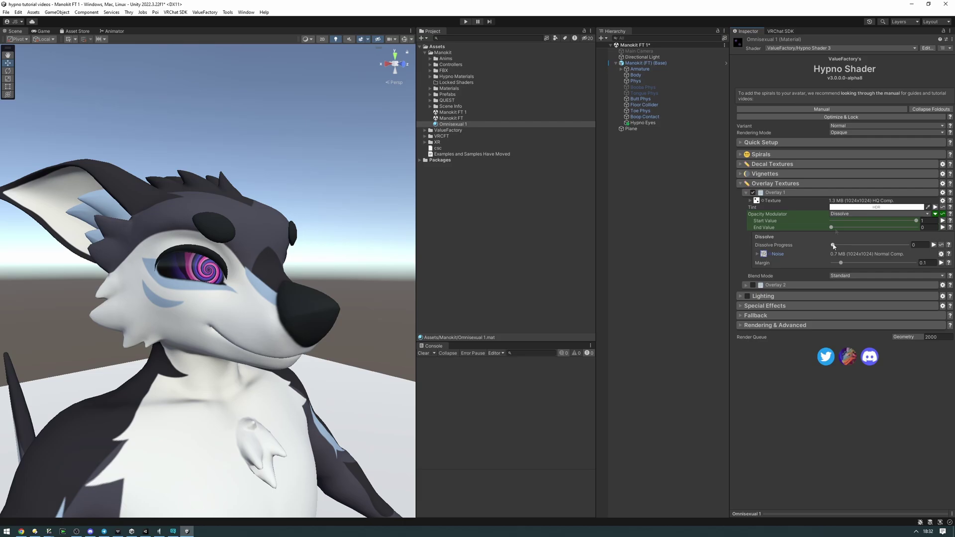
{"action": "left_click_drag", "start_coordinate": [833, 246], "coordinate": [871, 262]}
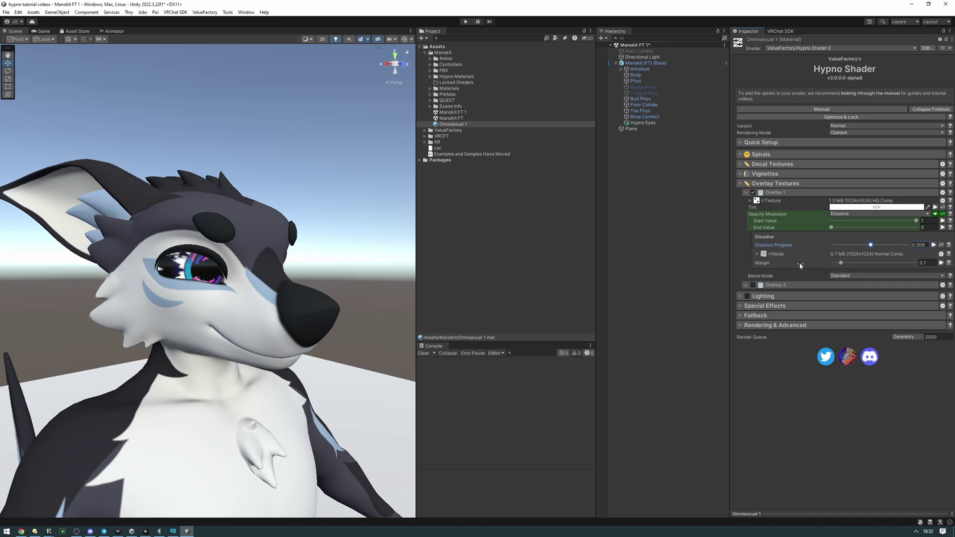
Step: Try T_Noise_No (6) as the dissolve noise texture and sweep the dissolve progress to preview it
{"action": "left_click", "coordinate": [770, 255]}
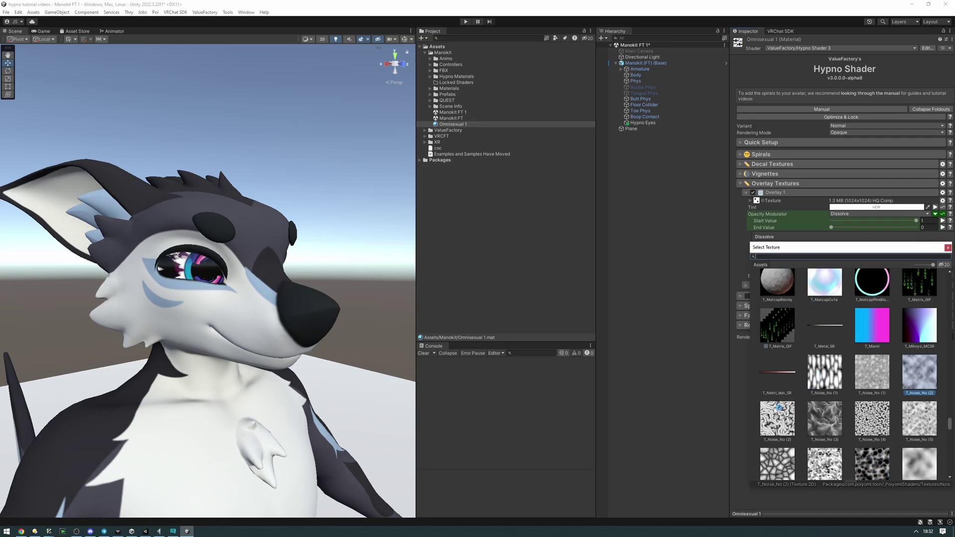
{"action": "double_click", "coordinate": [774, 466]}
{"action": "mouse_move", "coordinate": [869, 247]}
{"action": "left_mouse_down"}
{"action": "mouse_move", "coordinate": [888, 246]}
{"action": "mouse_move", "coordinate": [840, 246]}
{"action": "mouse_move", "coordinate": [896, 246]}
{"action": "mouse_move", "coordinate": [855, 246]}
{"action": "left_mouse_up"}
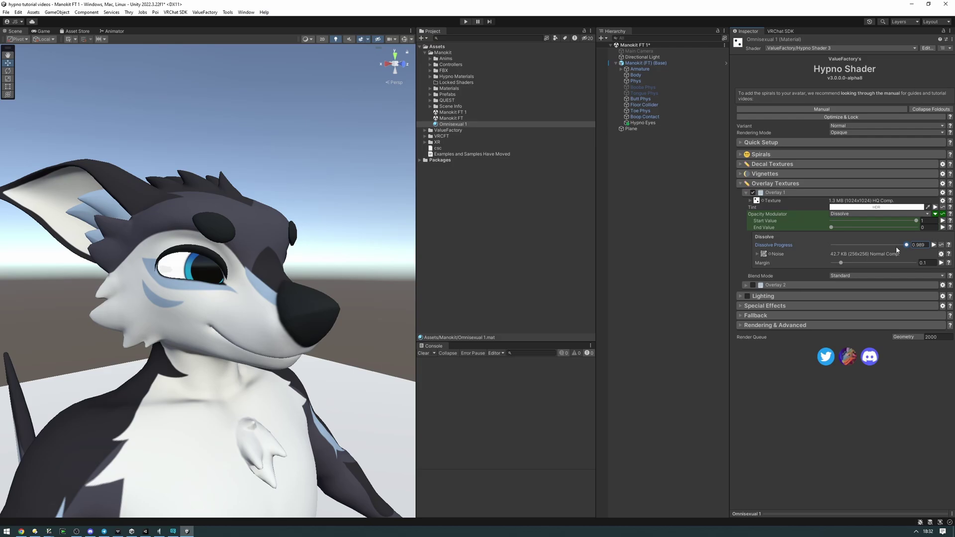
Step: Replace the dissolve noise with a soft, cloudy 512x512 noise texture and set the dissolve progress to about 0.35
{"action": "left_click", "coordinate": [770, 254]}
{"action": "scroll", "coordinate": [800, 391], "scroll_direction": "down", "scroll_amount": 2}
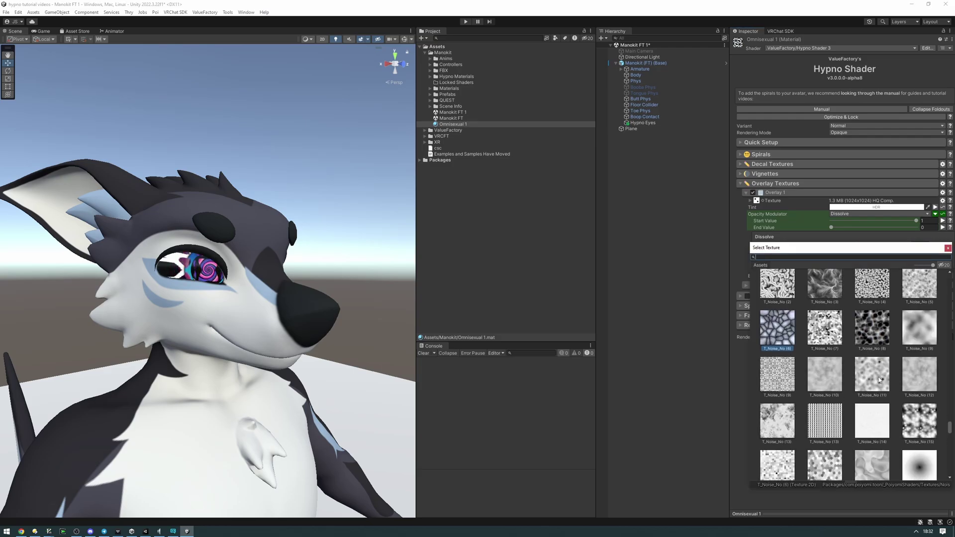
{"action": "double_click", "coordinate": [824, 356]}
{"action": "mouse_move", "coordinate": [856, 245]}
{"action": "left_mouse_down"}
{"action": "mouse_move", "coordinate": [845, 245]}
{"action": "mouse_move", "coordinate": [892, 244]}
{"action": "mouse_move", "coordinate": [857, 244]}
{"action": "left_mouse_up"}
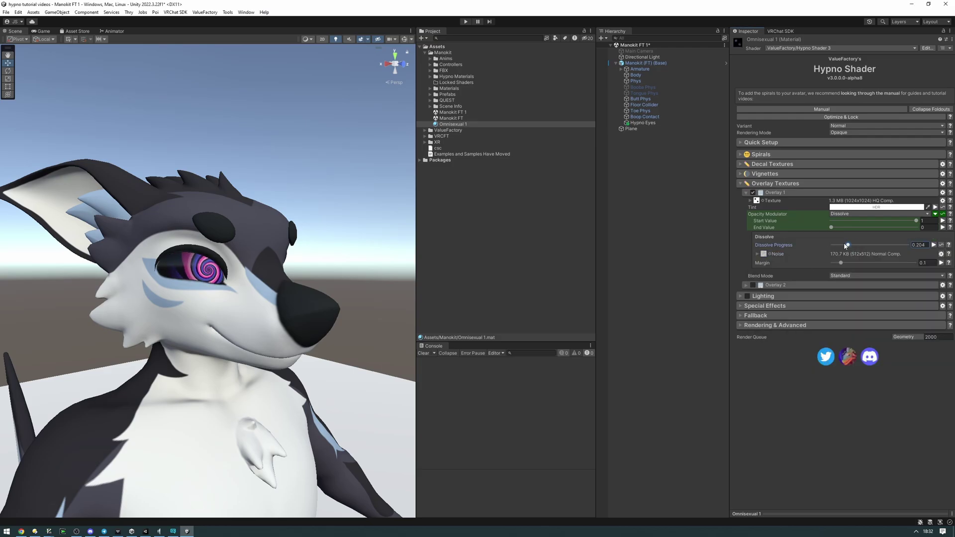
{"action": "key", "text": "w"}
{"action": "mouse_move", "coordinate": [318, 251]}
{"action": "right_mouse_down"}
{"action": "mouse_move", "coordinate": [301, 244]}
{"action": "mouse_move", "coordinate": [313, 247]}
{"action": "right_mouse_up"}
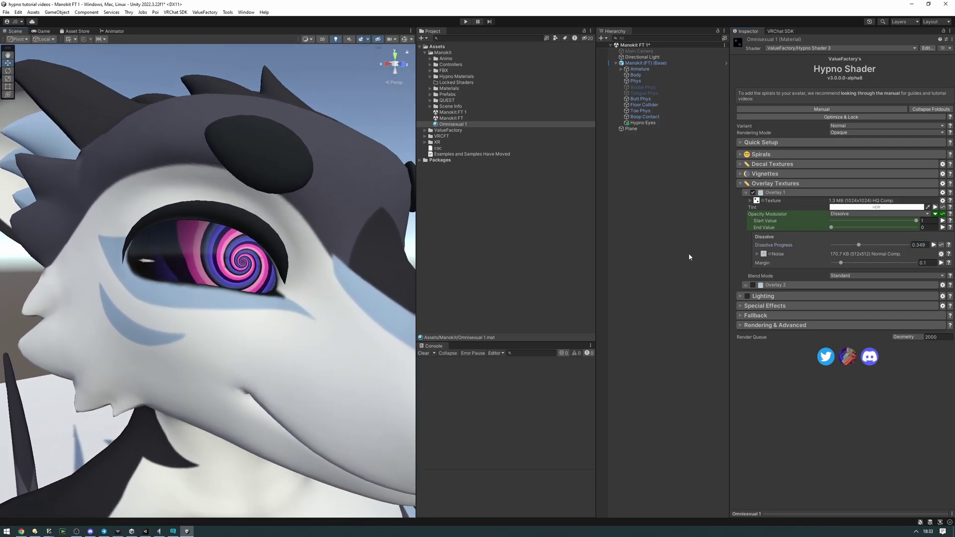
Step: Raise the dissolve progress to about 0.58, try a margin of about 0.33, and reset the margin to its default
{"action": "left_click_drag", "start_coordinate": [858, 245], "coordinate": [842, 263]}
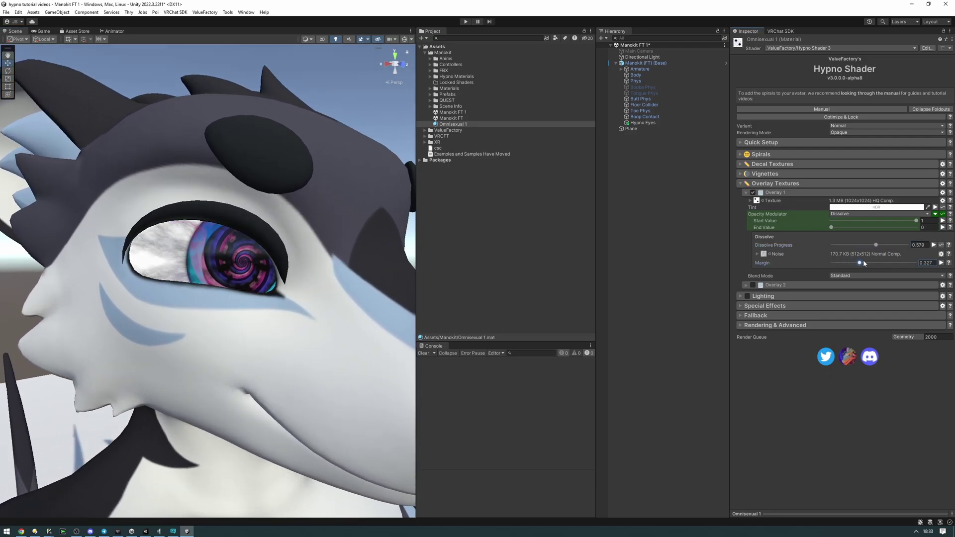
{"action": "right_click", "coordinate": [759, 264]}
{"action": "left_click", "coordinate": [773, 280]}
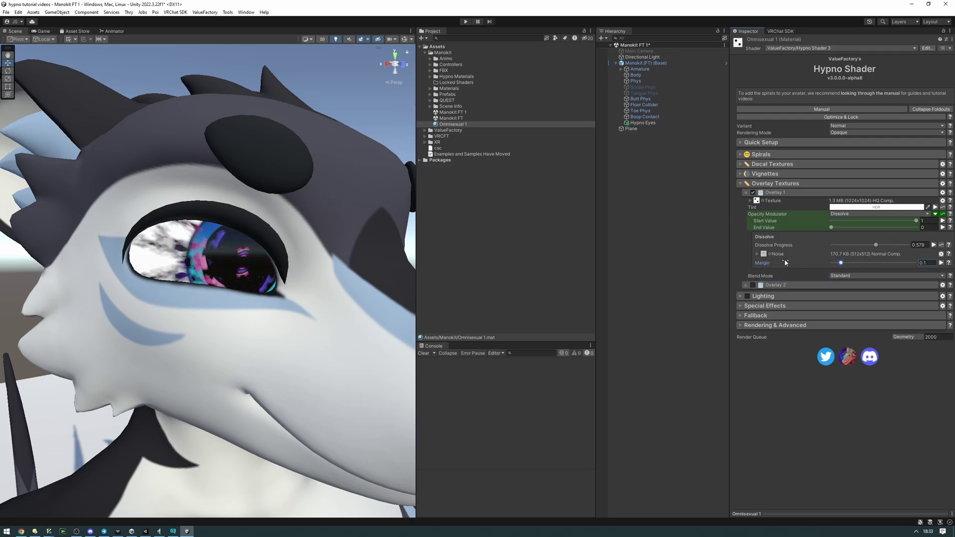
Step: Try a dissolve noise tiling of 5 and restore the tiling to 1 on both axes
{"action": "left_click", "coordinate": [780, 255]}
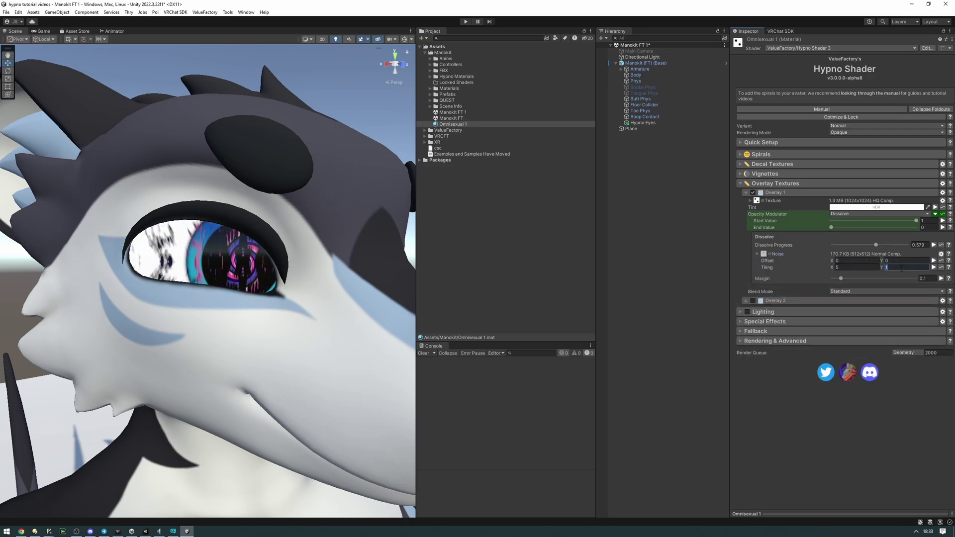
{"action": "left_click", "coordinate": [902, 267]}
{"action": "type", "text": "5"}
{"action": "left_click", "coordinate": [924, 269]}
{"action": "type", "text": "1"}
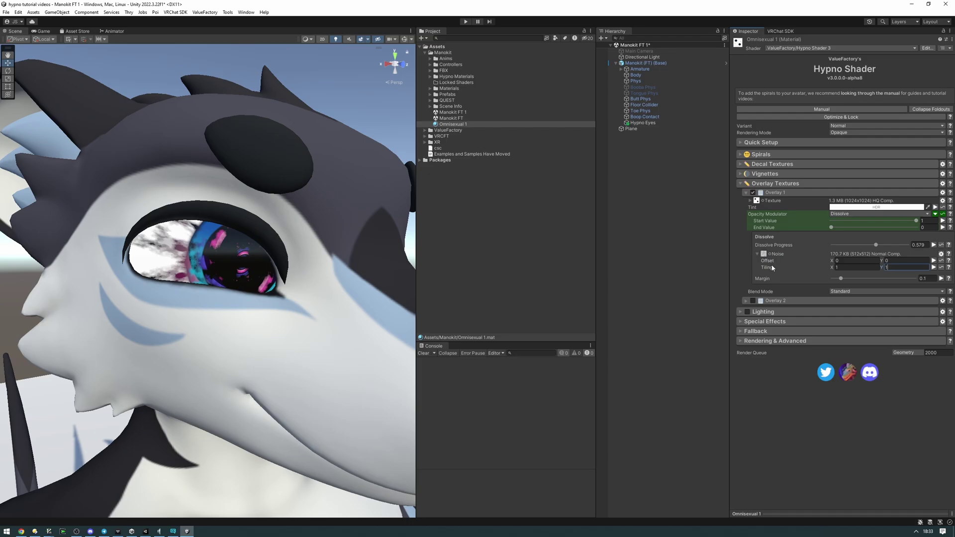
Step: Set Overlay 1's dissolve progress to 1 while viewing the avatar's eye up close
{"action": "left_click_drag", "start_coordinate": [378, 239], "coordinate": [278, 245], "text": "alt"}
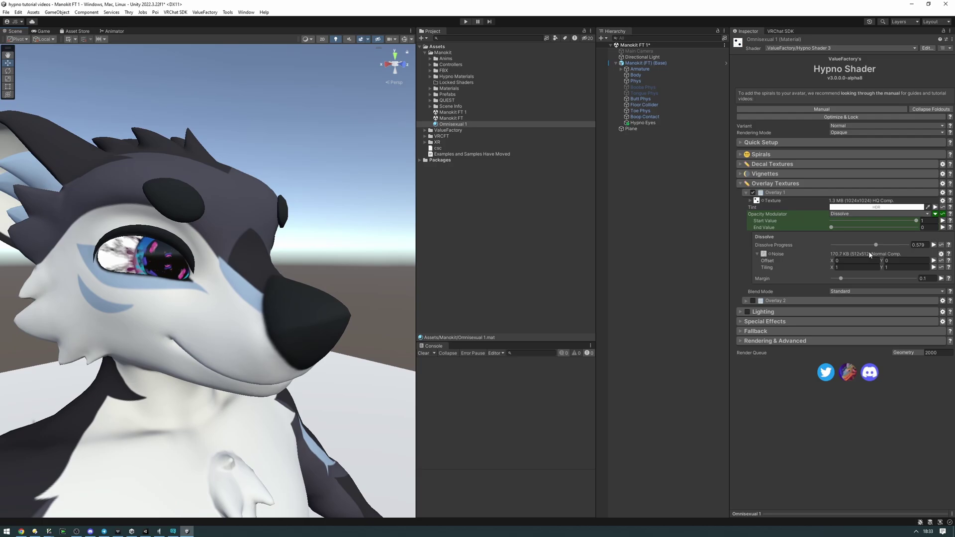
{"action": "key", "text": "w"}
{"action": "right_click_drag", "start_coordinate": [278, 245], "coordinate": [192, 249]}
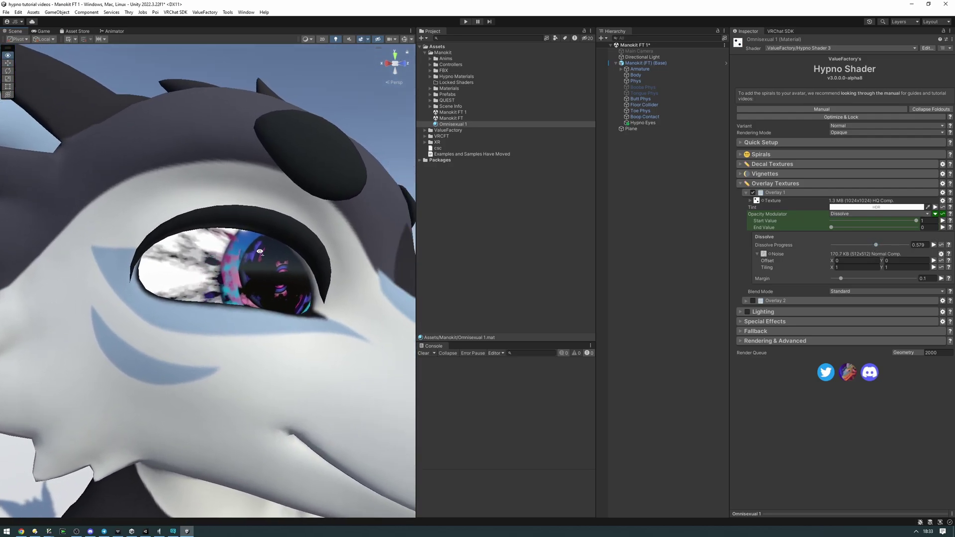
{"action": "left_click_drag", "start_coordinate": [875, 245], "coordinate": [893, 248]}
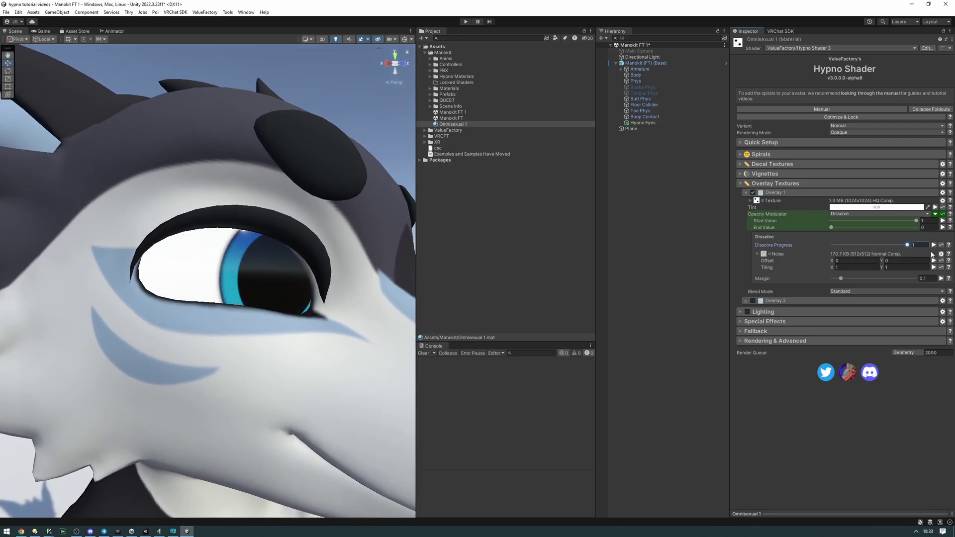
Step: Try enabling the material's Lighting and open its settings along with the Maps group
{"action": "mouse_move", "coordinate": [294, 226]}
{"action": "left_mouse_down", "text": "alt"}
{"action": "mouse_move", "coordinate": [330, 220]}
{"action": "mouse_move", "coordinate": [300, 222]}
{"action": "left_mouse_up", "text": "alt"}
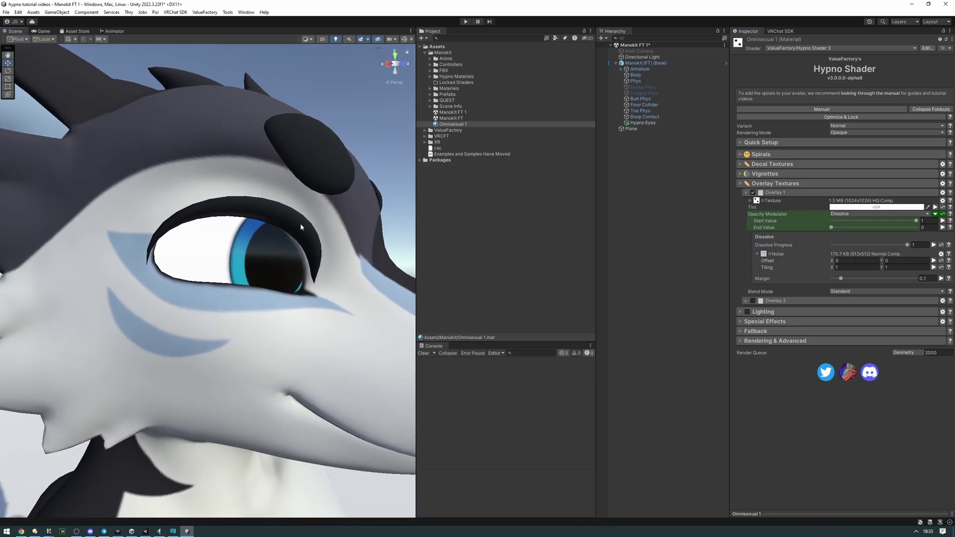
{"action": "left_click", "coordinate": [747, 312]}
{"action": "left_click", "coordinate": [769, 312]}
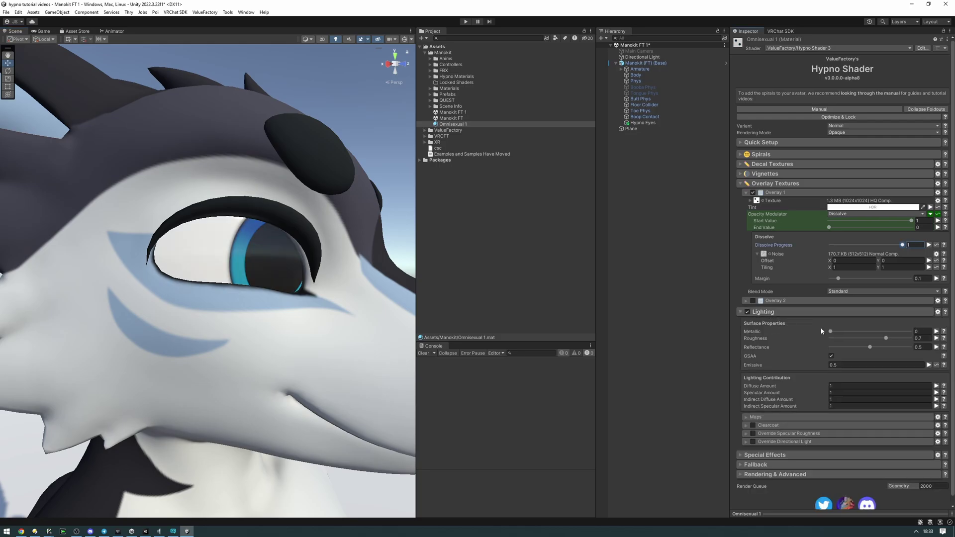
{"action": "left_click", "coordinate": [768, 417]}
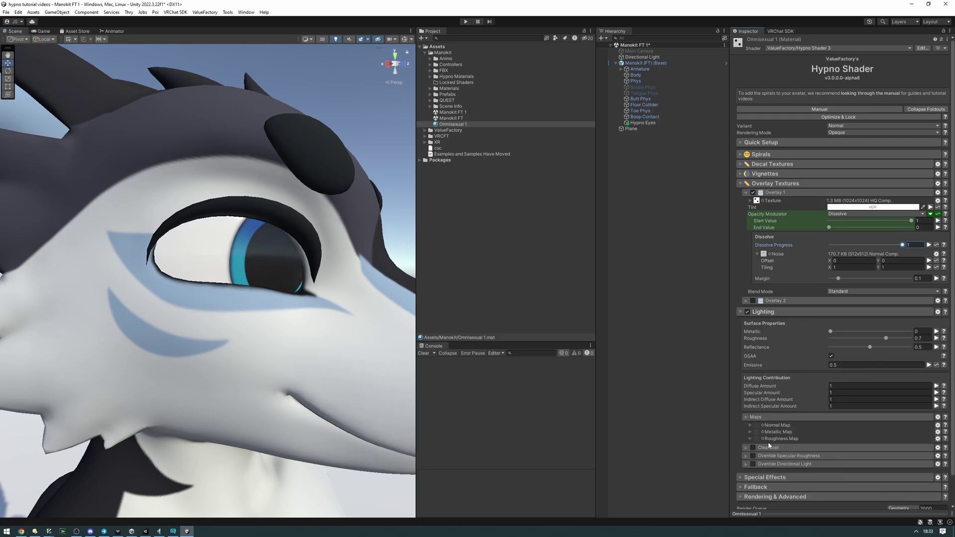
{"action": "left_click", "coordinate": [768, 418]}
{"action": "left_click", "coordinate": [762, 417]}
Step: Preview the lit eye with dissolve progress at 0 and back at 1, and disable Lighting
{"action": "left_click_drag", "start_coordinate": [878, 246], "coordinate": [828, 245]}
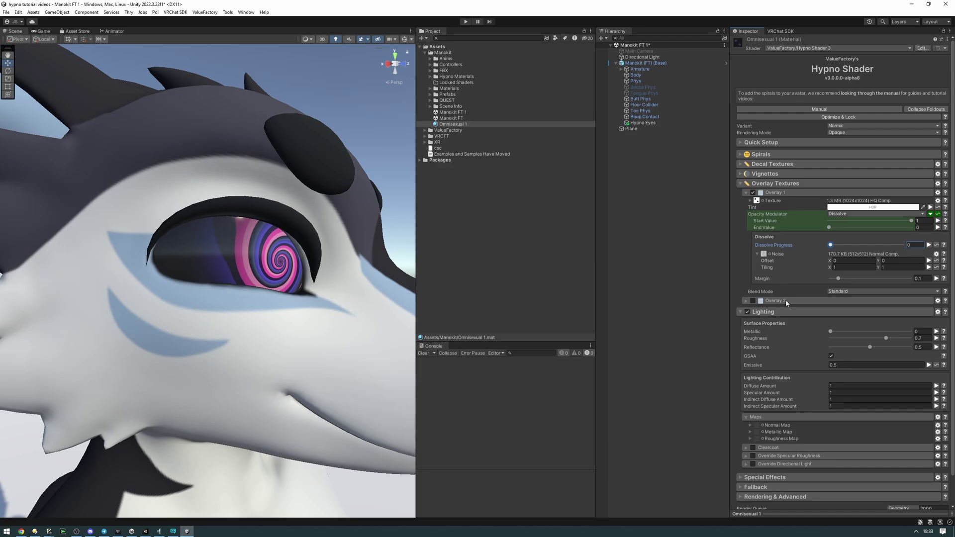
{"action": "left_click_drag", "start_coordinate": [830, 244], "coordinate": [902, 245]}
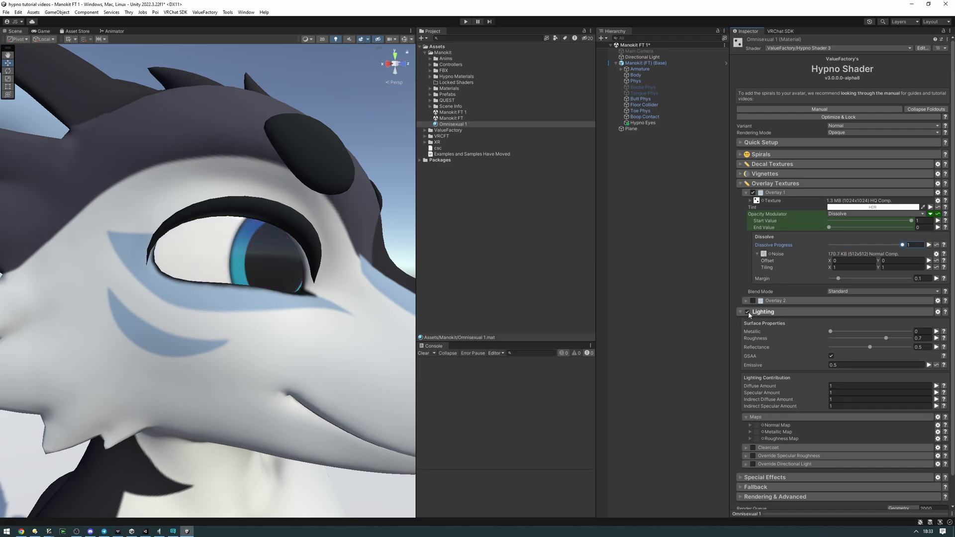
{"action": "left_click", "coordinate": [747, 311]}
{"action": "right_click_drag", "start_coordinate": [294, 255], "coordinate": [124, 258]}
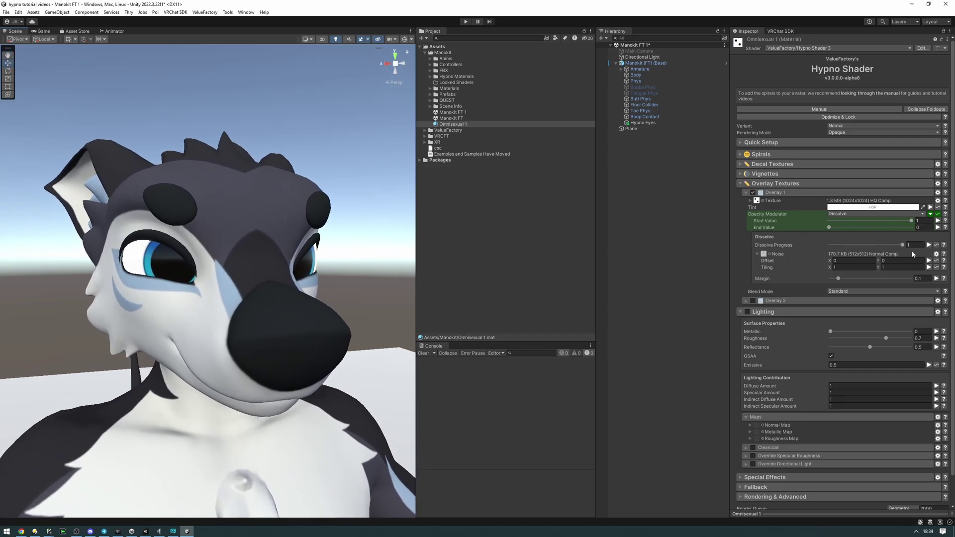
{"action": "left_click_drag", "start_coordinate": [327, 269], "coordinate": [247, 249], "text": "alt"}
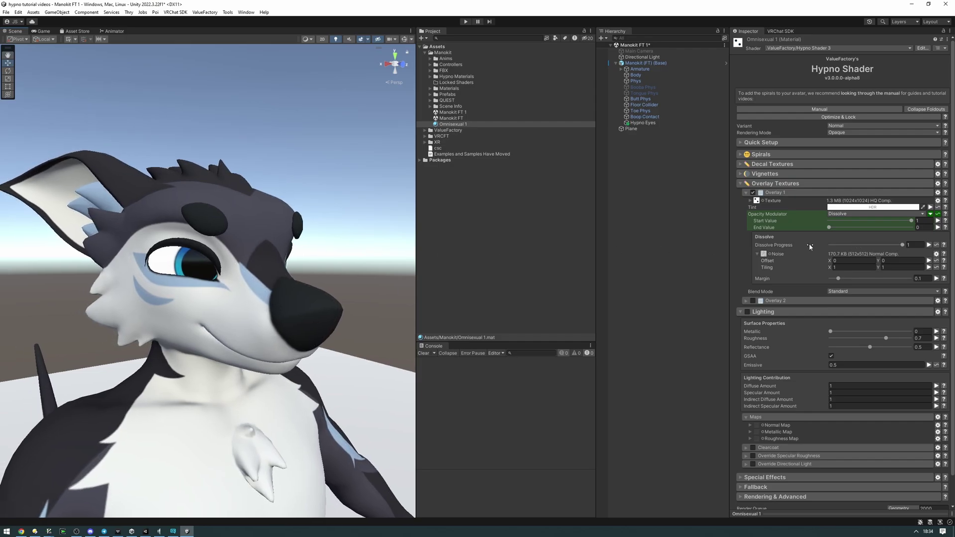
Step: Mark Overlay 1's Dissolve Progress as animated, keep it at 1, and copy its property name
{"action": "left_click_drag", "start_coordinate": [902, 245], "coordinate": [929, 248]}
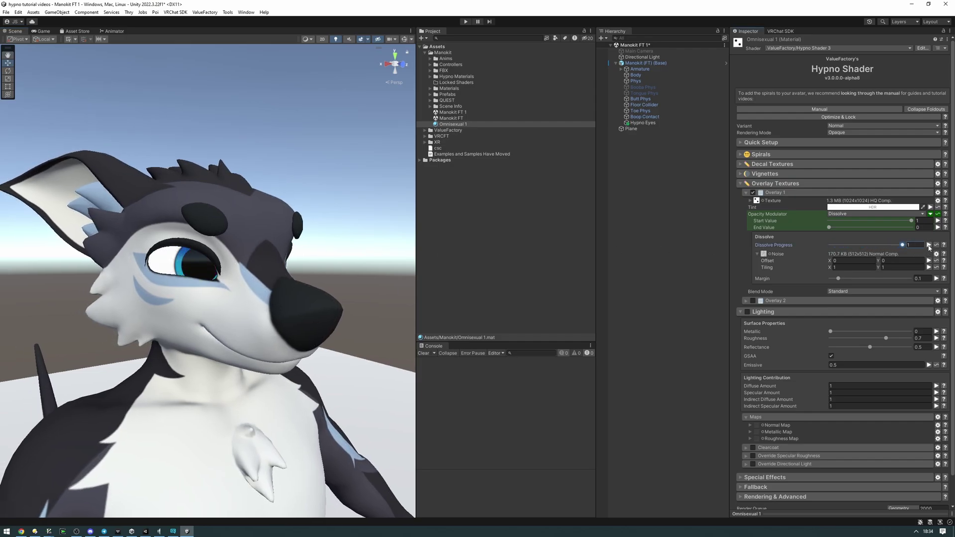
{"action": "left_click", "coordinate": [928, 245]}
{"action": "mouse_move", "coordinate": [900, 245]}
{"action": "left_mouse_down"}
{"action": "mouse_move", "coordinate": [848, 246]}
{"action": "mouse_move", "coordinate": [906, 248]}
{"action": "left_mouse_up"}
{"action": "left_click_drag", "start_coordinate": [899, 243], "coordinate": [927, 246]}
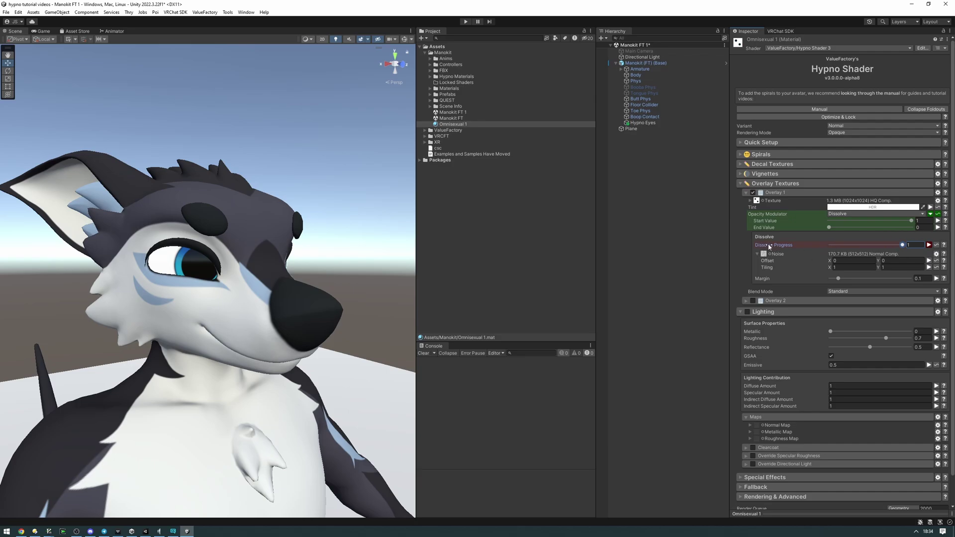
{"action": "right_click", "coordinate": [770, 246]}
{"action": "left_click", "coordinate": [779, 248]}
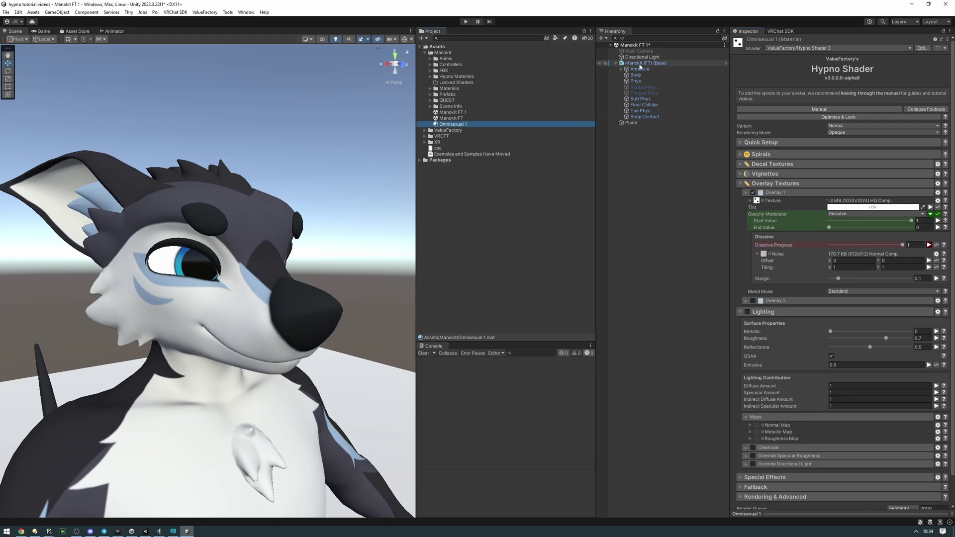
Step: Create an empty child object named Hypno Eyes under the Manokit (FT) (Base) avatar
{"action": "right_click", "coordinate": [640, 66]}
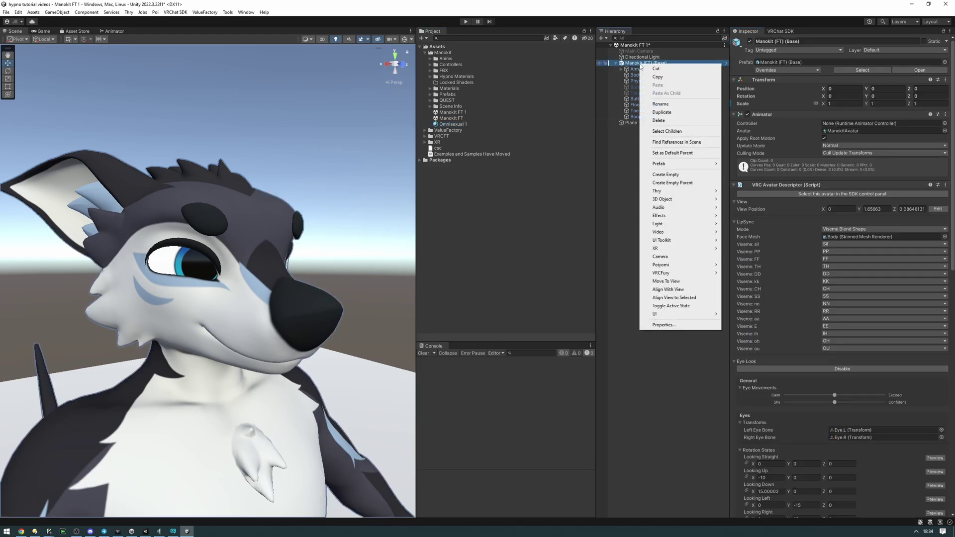
{"action": "left_click", "coordinate": [661, 177]}
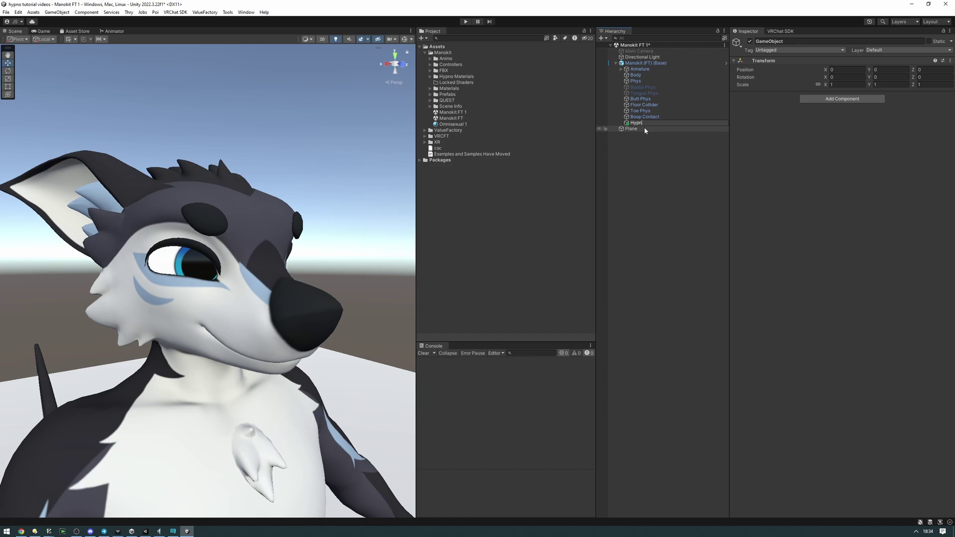
{"action": "type", "text": "Hypno Eyes"}
{"action": "key", "text": "Return"}
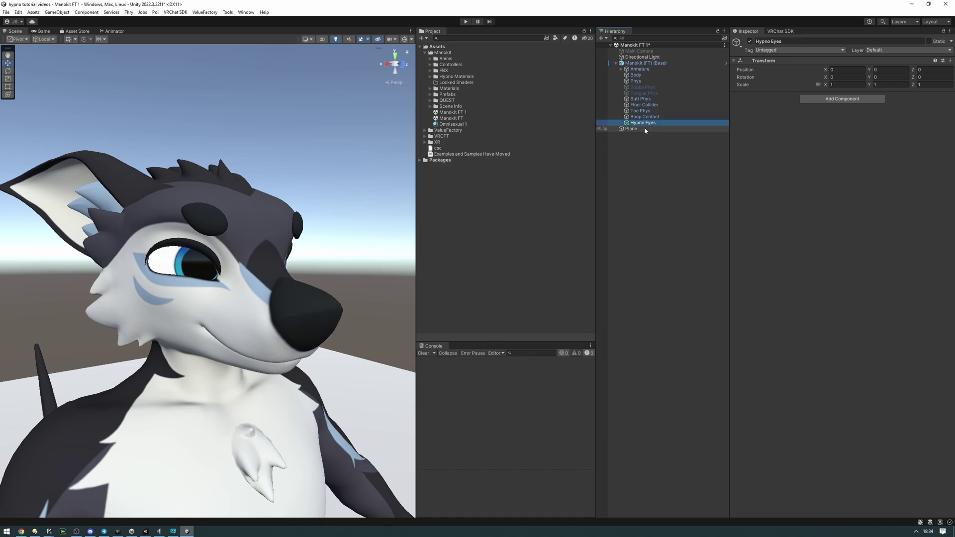
Step: Add a VRCFury Toggle to Hypno Eyes with menu path Hypno/Eyes and enable its transition state
{"action": "left_click", "coordinate": [843, 99]}
{"action": "left_click", "coordinate": [826, 125]}
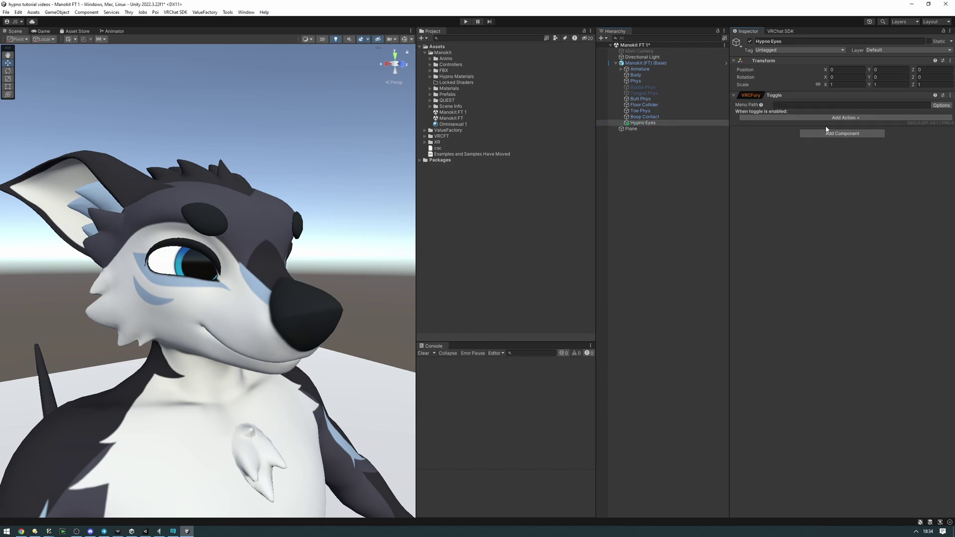
{"action": "left_click", "coordinate": [806, 105]}
{"action": "type", "text": "Hypno/Eyes"}
{"action": "left_click", "coordinate": [933, 108]}
{"action": "left_click", "coordinate": [941, 106]}
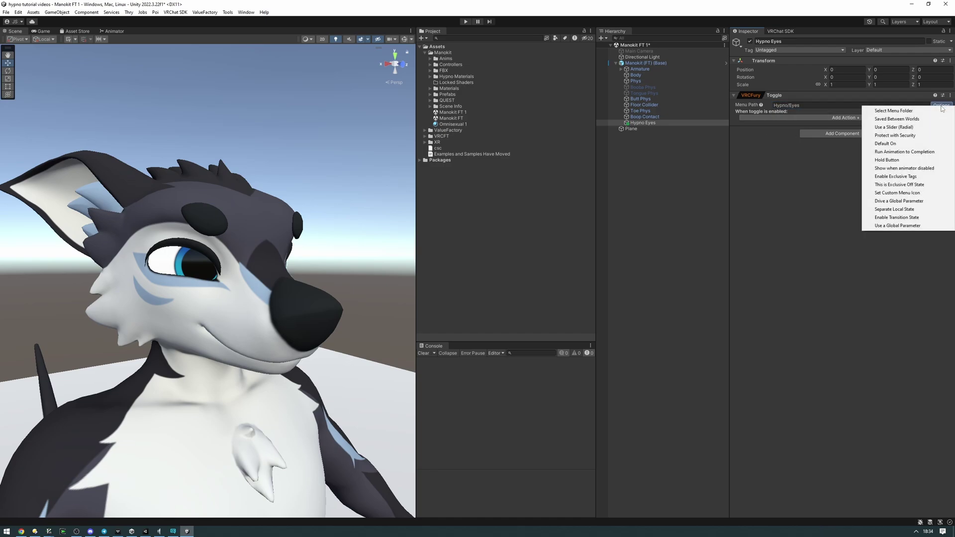
{"action": "left_click", "coordinate": [913, 219]}
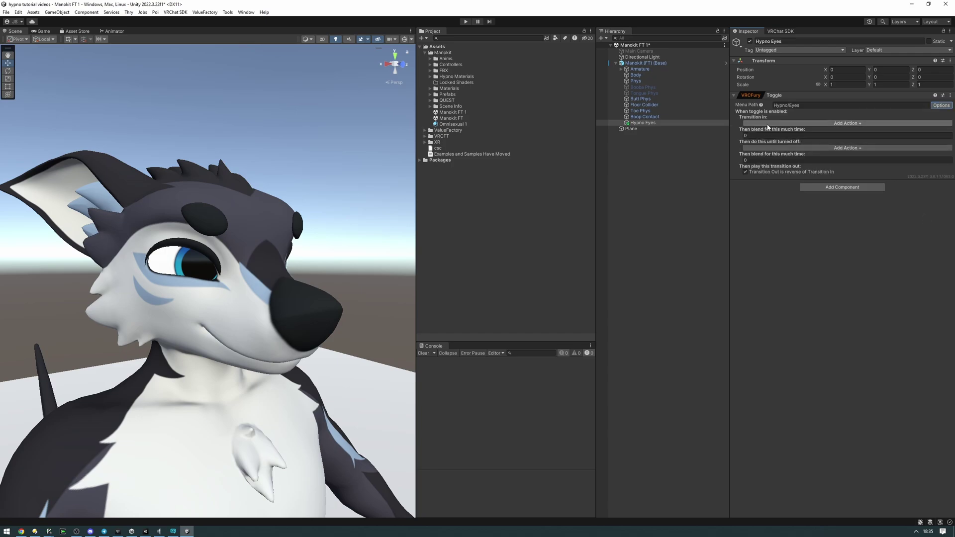
Step: Add a Material Property action to both the toggle's transition-in and its until-turned-off state
{"action": "left_click", "coordinate": [800, 125]}
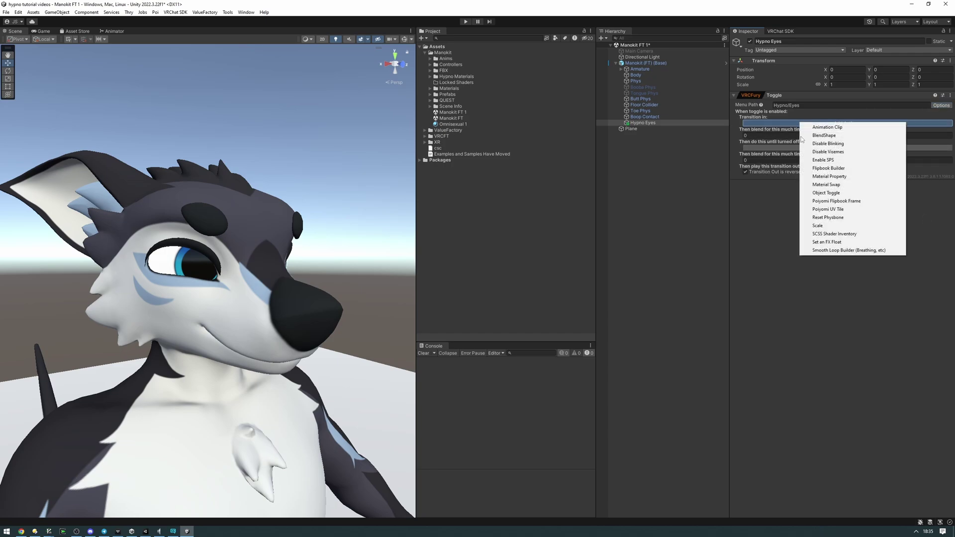
{"action": "left_click", "coordinate": [830, 176]}
{"action": "left_click", "coordinate": [829, 185]}
{"action": "left_click", "coordinate": [829, 239]}
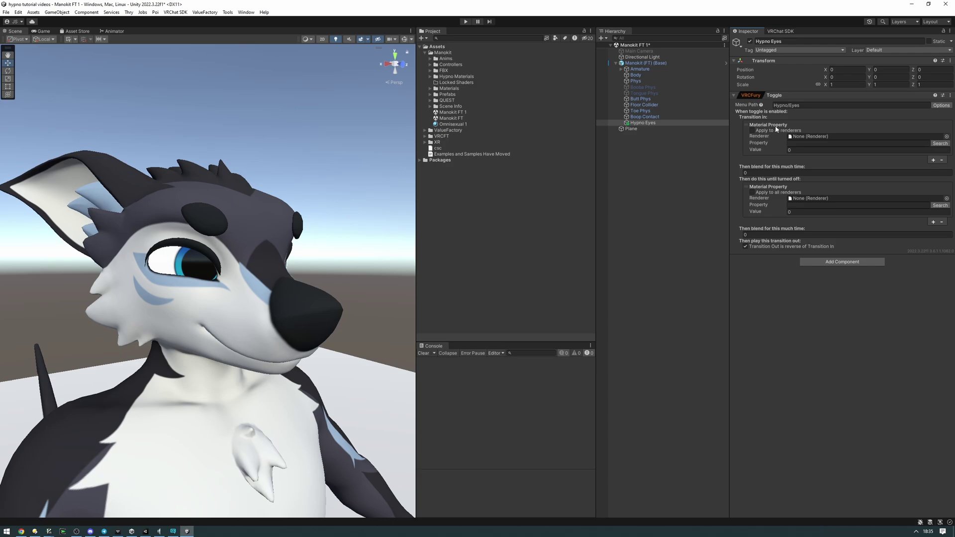
Step: Set the transition-in action to the Body renderer, property _Modulator_Dissolve_1_Time and value 1
{"action": "left_click_drag", "start_coordinate": [635, 75], "coordinate": [803, 136]}
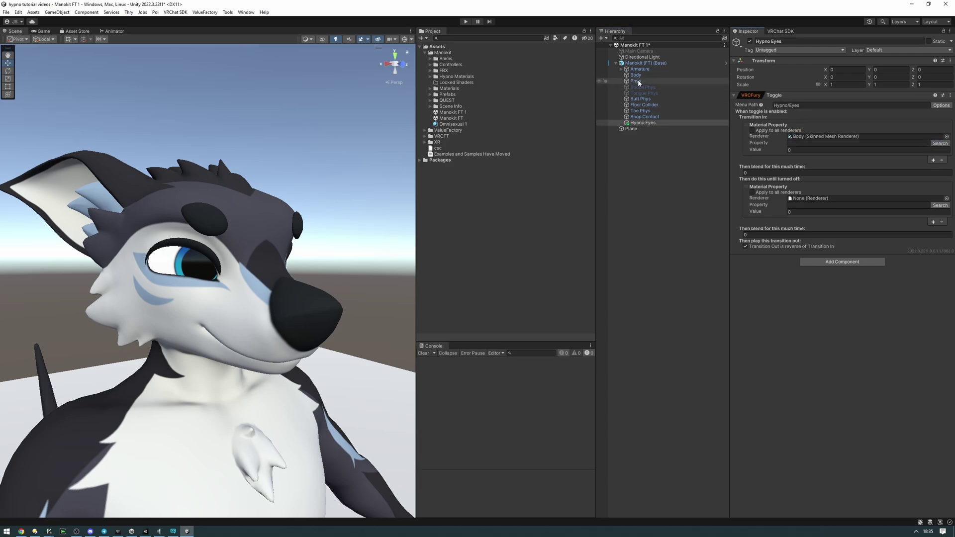
{"action": "left_click", "coordinate": [807, 144]}
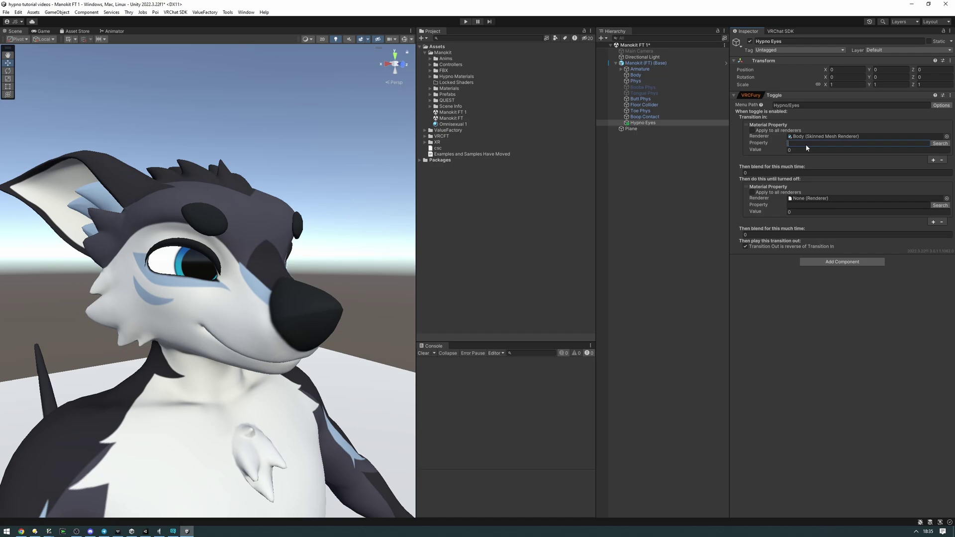
{"action": "type", "text": "_Modulator_Dissolve_1_Time"}
{"action": "left_click", "coordinate": [802, 150]}
{"action": "type", "text": "1"}
Step: Set the until-turned-off action to the Body renderer and property _Modulator_Dissolve_1_Time, leaving its value at 0
{"action": "left_click_drag", "start_coordinate": [634, 74], "coordinate": [812, 199]}
{"action": "left_click", "coordinate": [809, 205]}
{"action": "type", "text": "_Modulator_Dissolve_1_Time"}
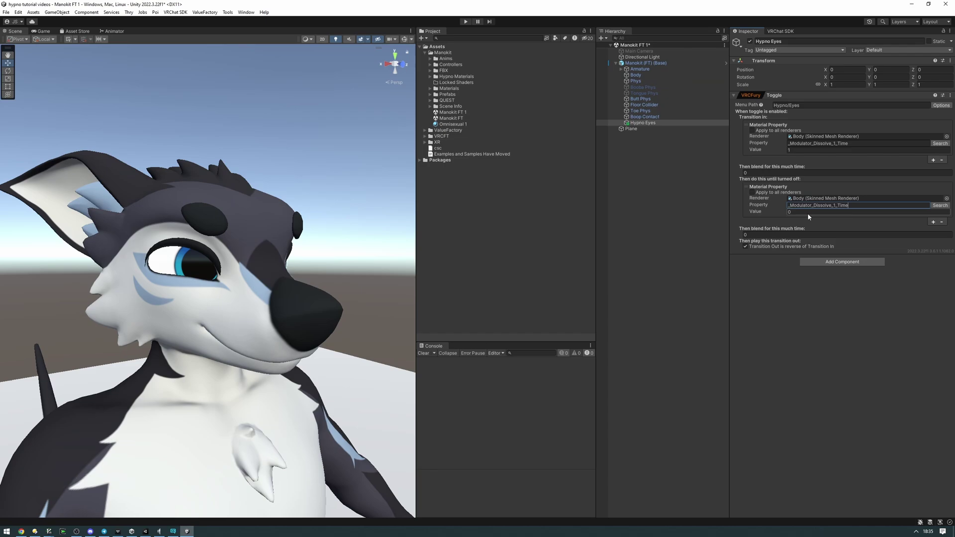
{"action": "key", "text": "Tab"}
{"action": "left_click", "coordinate": [773, 214]}
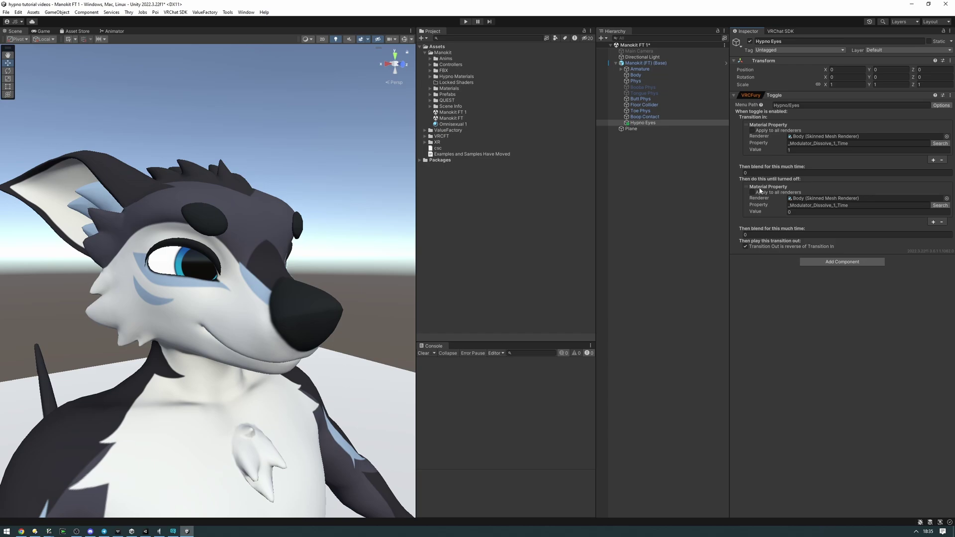
Step: Set both of the toggle's blend times, into and out of the hypno state, to 1
{"action": "left_click", "coordinate": [760, 173]}
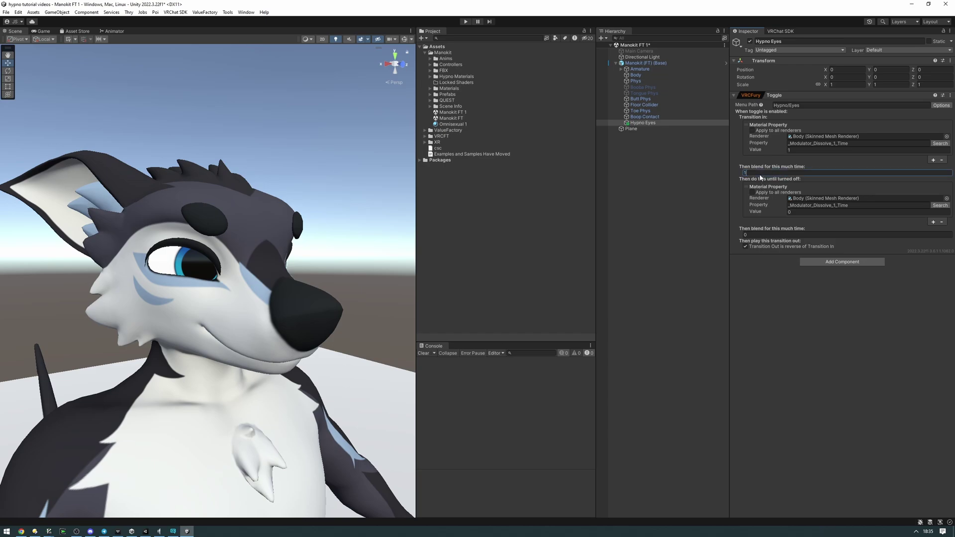
{"action": "left_click", "coordinate": [765, 221]}
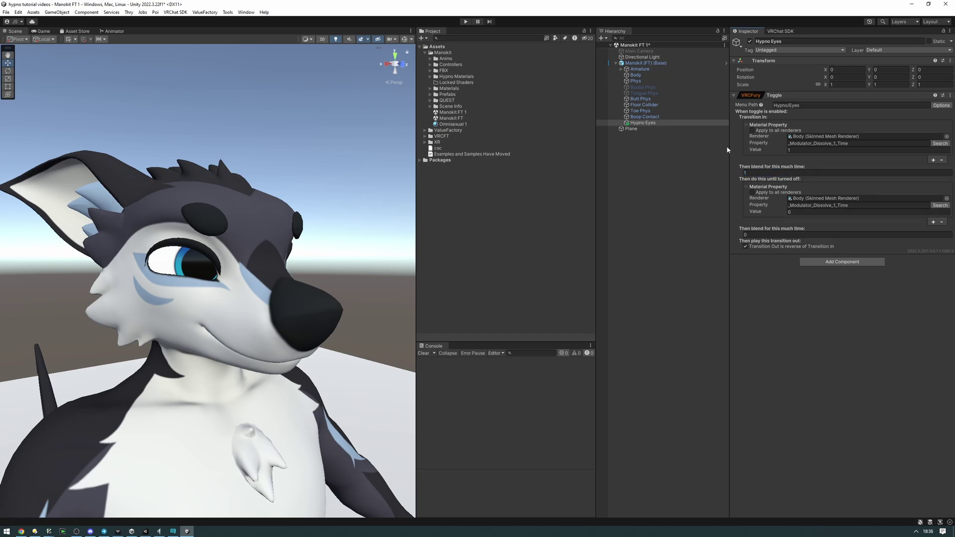
{"action": "left_click", "coordinate": [765, 234]}
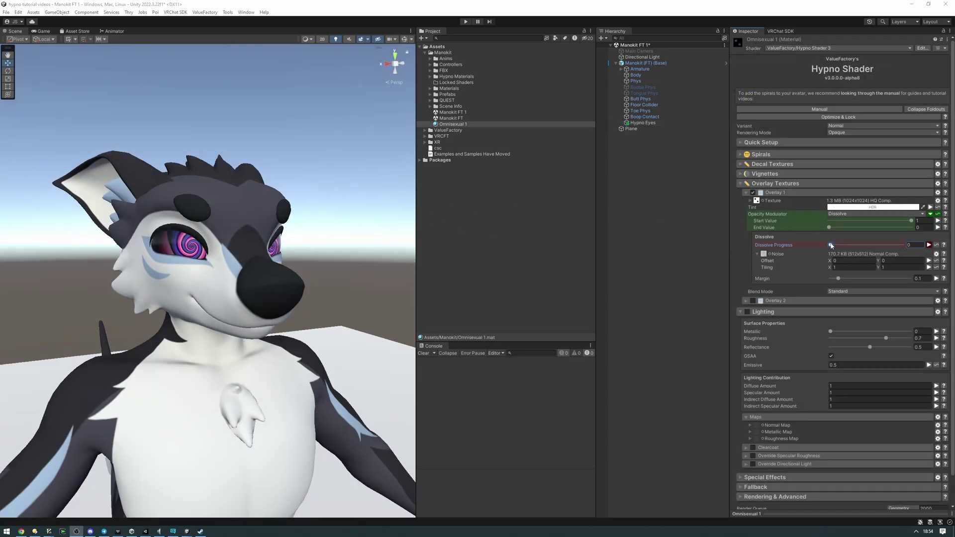
Step: Preview the eye overlay fading in by raising the material's dissolve progress from 0
{"action": "left_click_drag", "start_coordinate": [832, 245], "coordinate": [881, 245]}
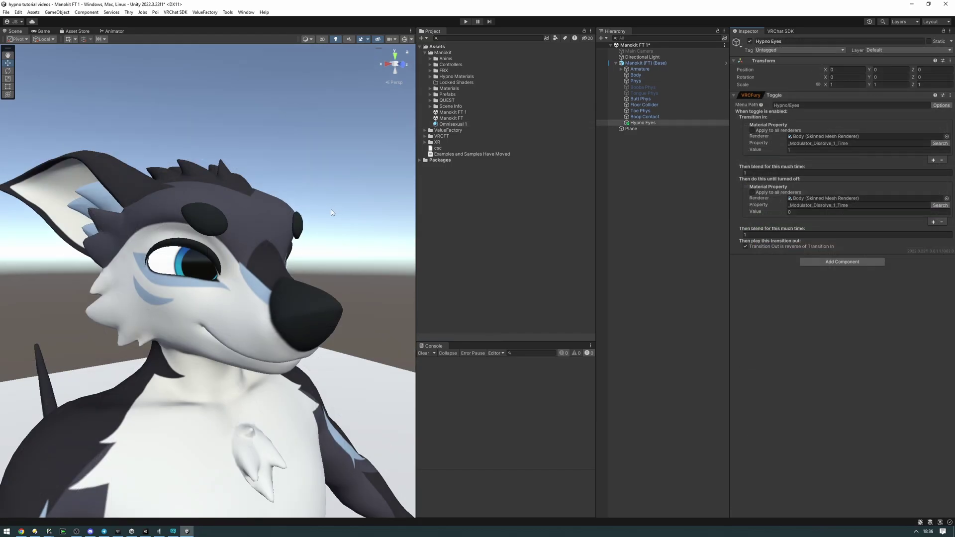
{"action": "left_click_drag", "start_coordinate": [308, 209], "coordinate": [328, 217], "text": "alt"}
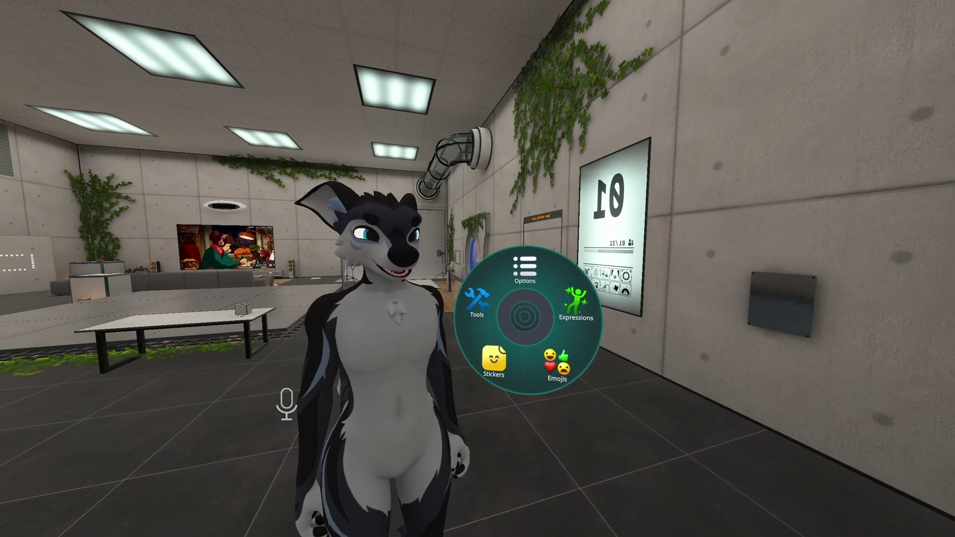
Step: Switch to VRChat and test the avatar's Hypno Eyes expression by toggling it on and off
{"action": "left_click", "coordinate": [542, 310]}
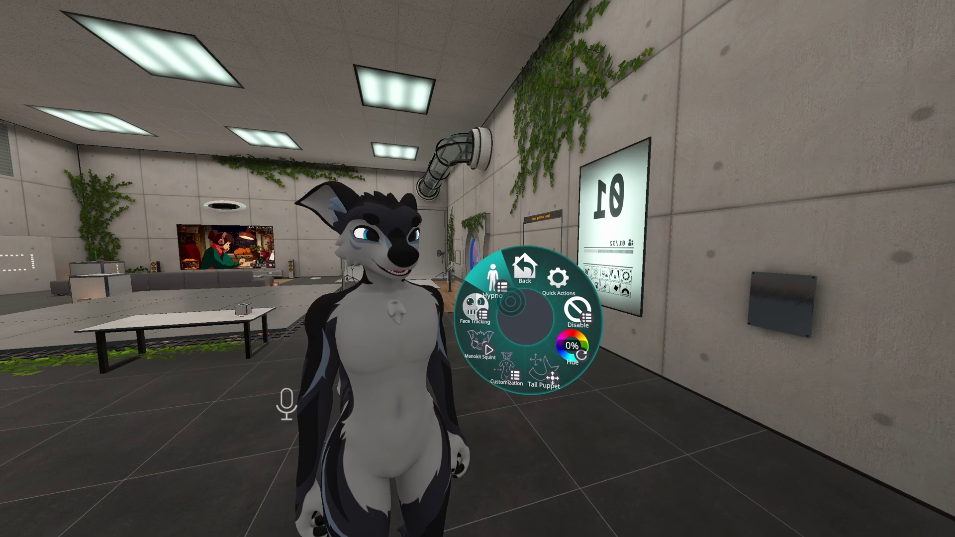
{"action": "left_click", "coordinate": [512, 300]}
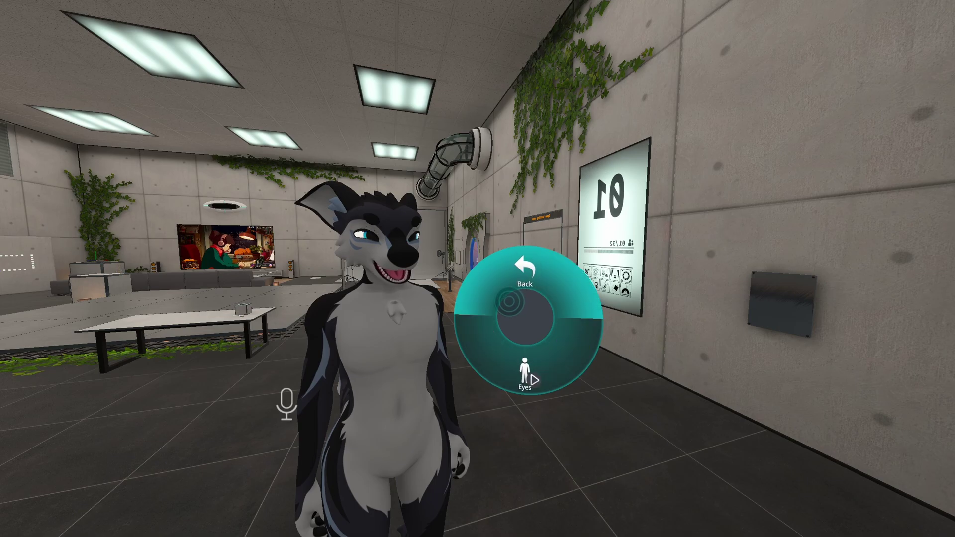
{"action": "left_click", "coordinate": [526, 338]}
{"action": "left_click", "coordinate": [526, 338]}
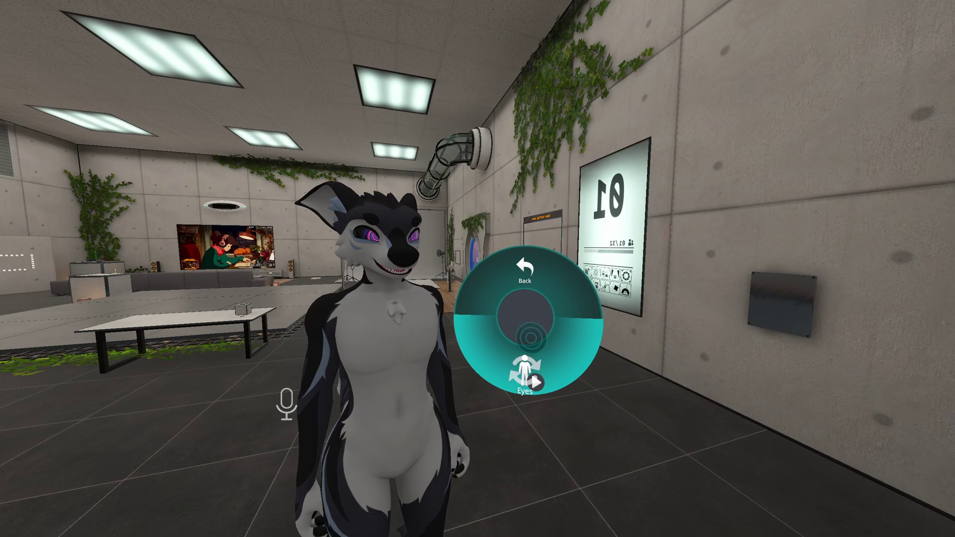
{"action": "left_click", "coordinate": [530, 337]}
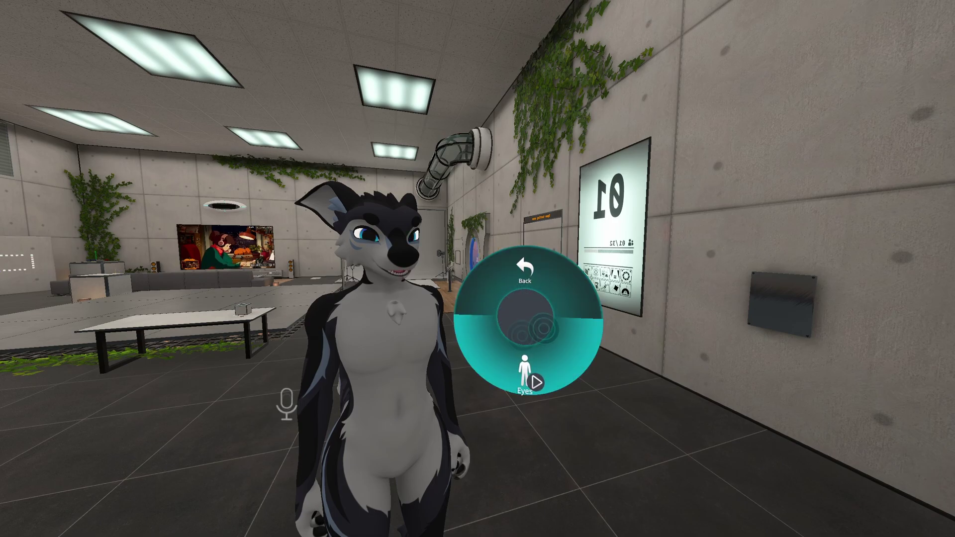
{"action": "key", "text": "r"}
{"action": "key", "text": "w"}
{"action": "key", "text": "s"}
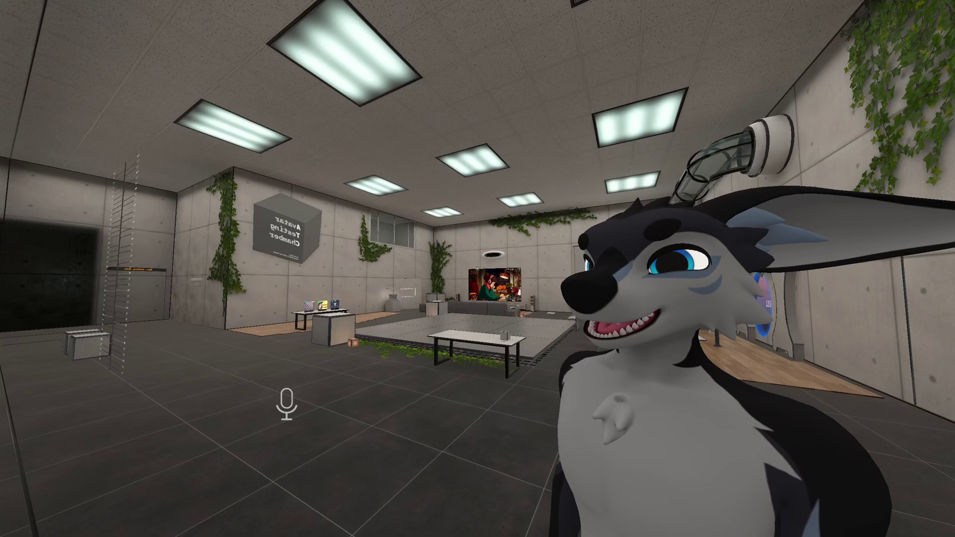
{"action": "key", "text": "r"}
{"action": "key", "text": "r"}
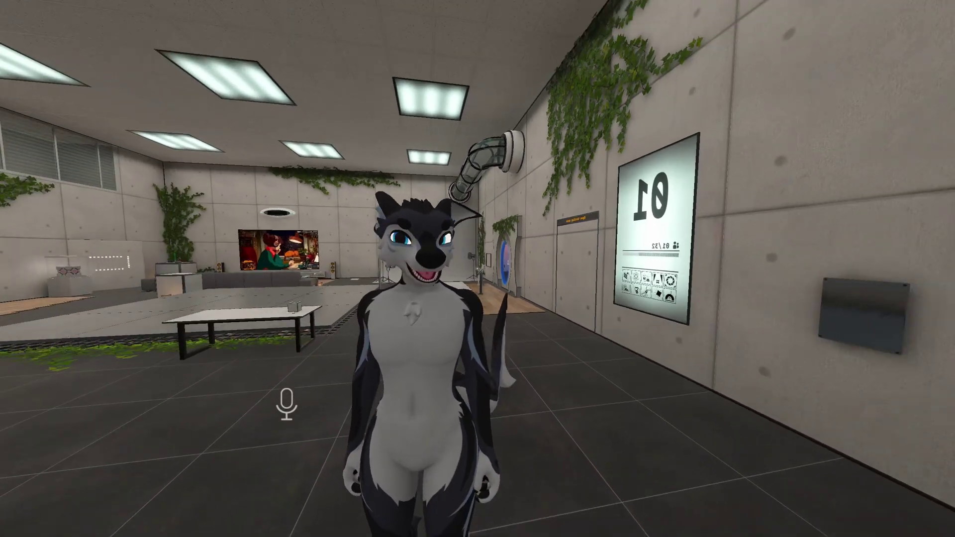